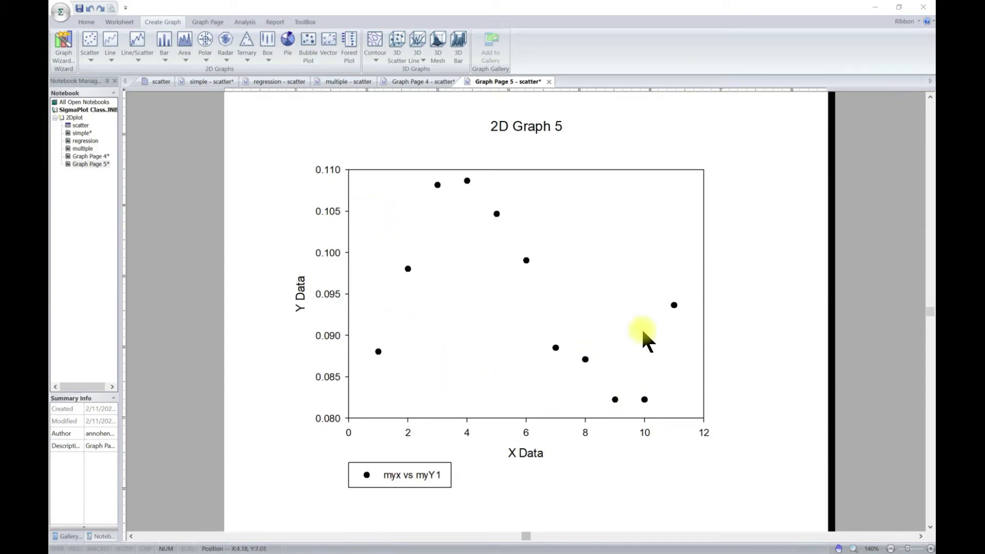
{"action": "left_click", "coordinate": [481, 290]}
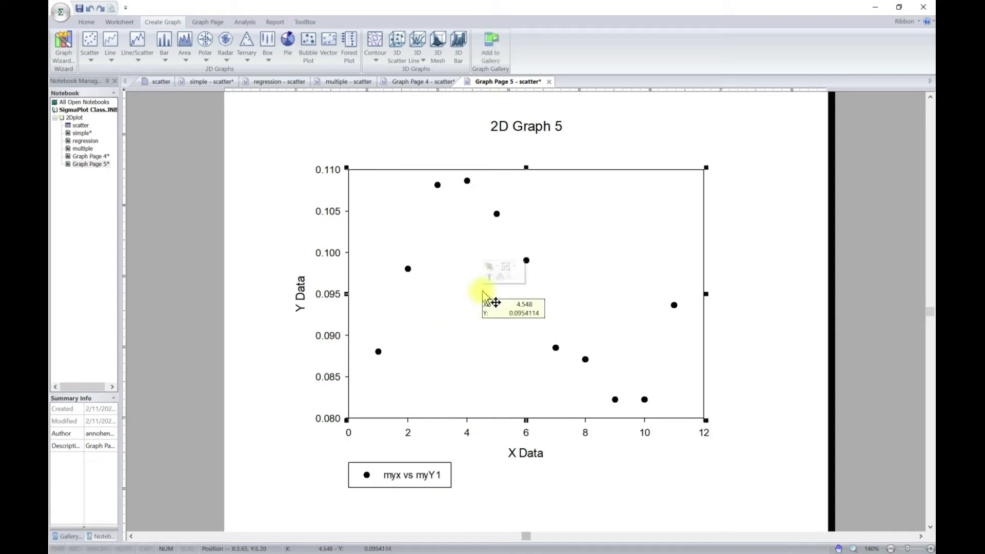
{"action": "double_click", "coordinate": [481, 290]}
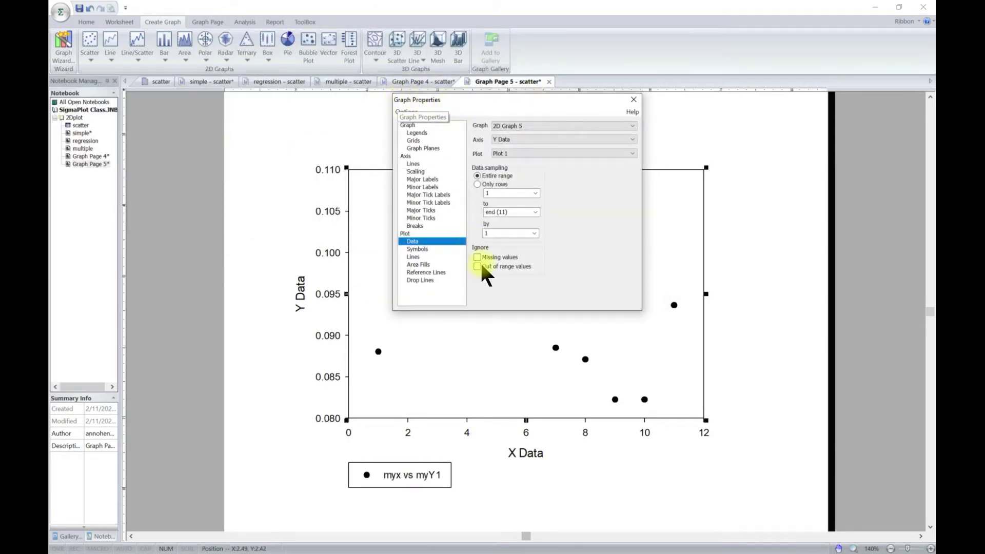
{"action": "left_click", "coordinate": [409, 234]}
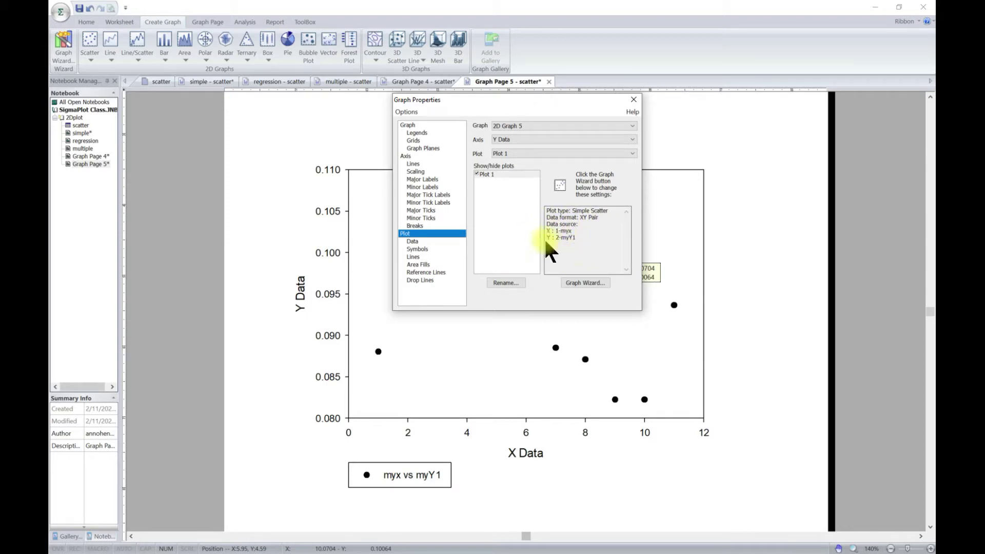
{"action": "left_click", "coordinate": [585, 282]}
{"action": "left_click_drag", "start_coordinate": [398, 430], "coordinate": [454, 178]}
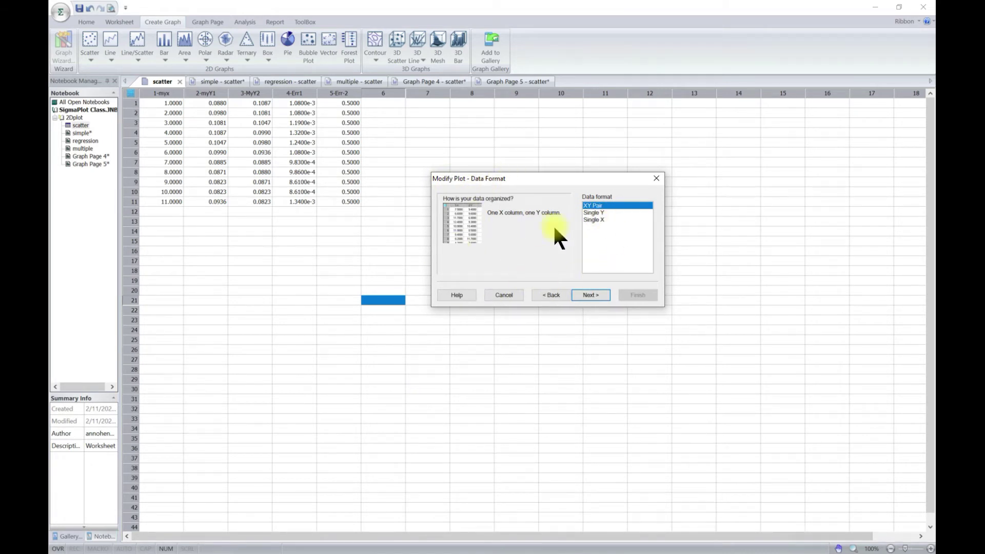
{"action": "left_click", "coordinate": [552, 295]}
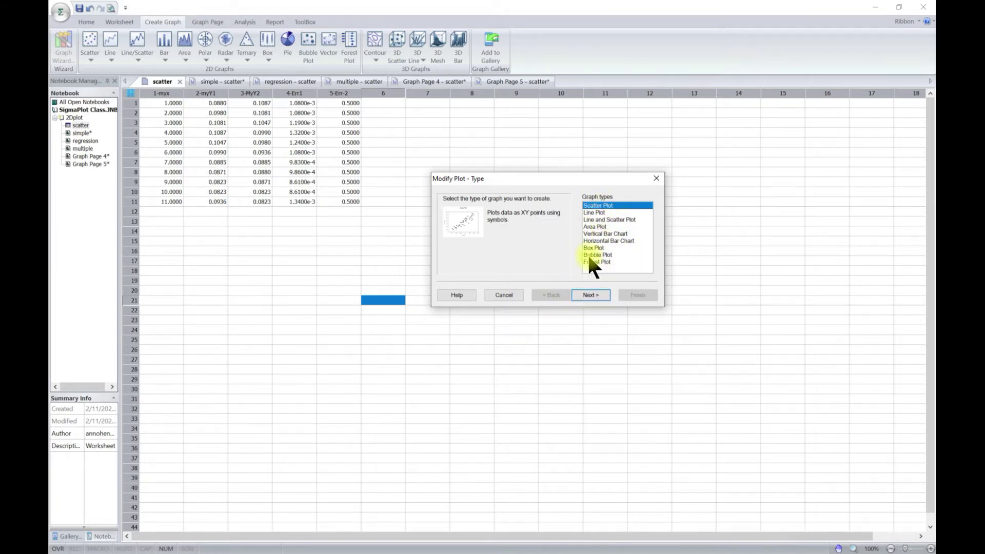
{"action": "left_click", "coordinate": [654, 178]}
{"action": "left_click", "coordinate": [520, 81]}
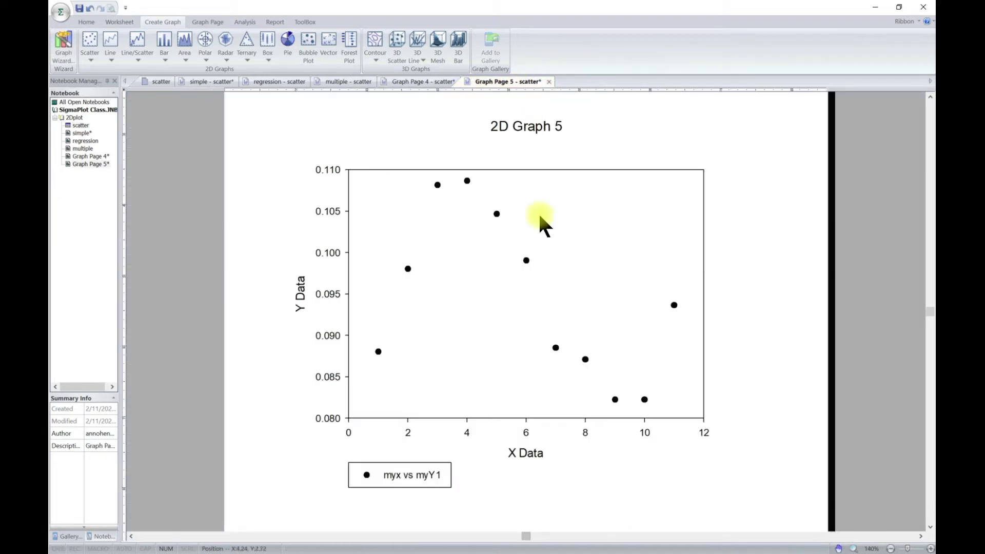
Start modifying the plot on Graph Page 5 and change its graph type to Line and Scatter Plot
{"action": "right_click", "coordinate": [460, 266]}
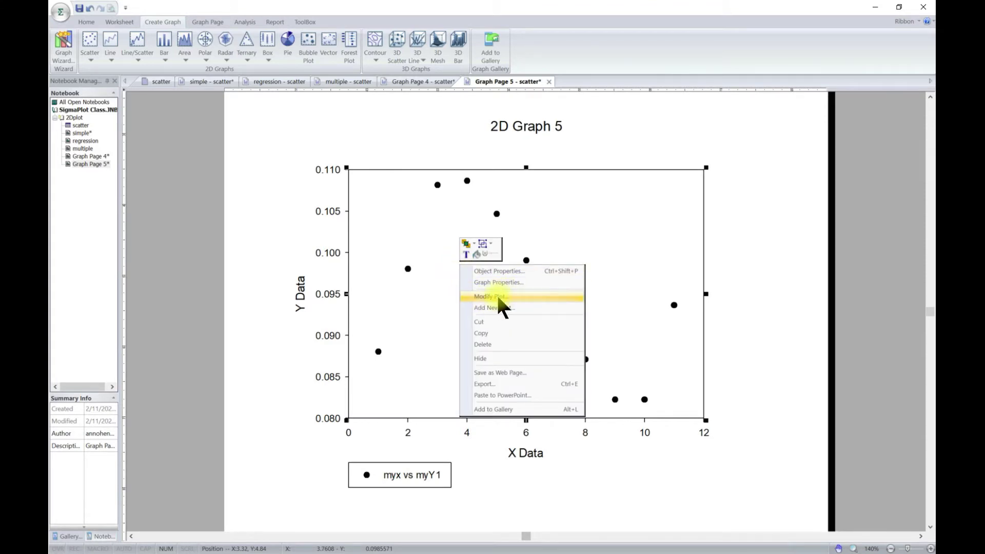
{"action": "left_click", "coordinate": [496, 296]}
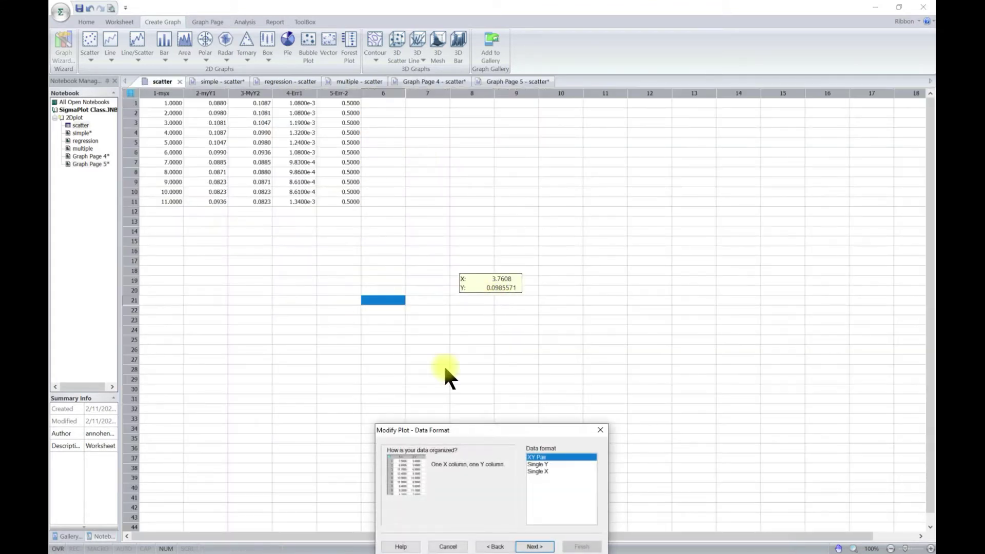
{"action": "left_click_drag", "start_coordinate": [451, 430], "coordinate": [434, 208]}
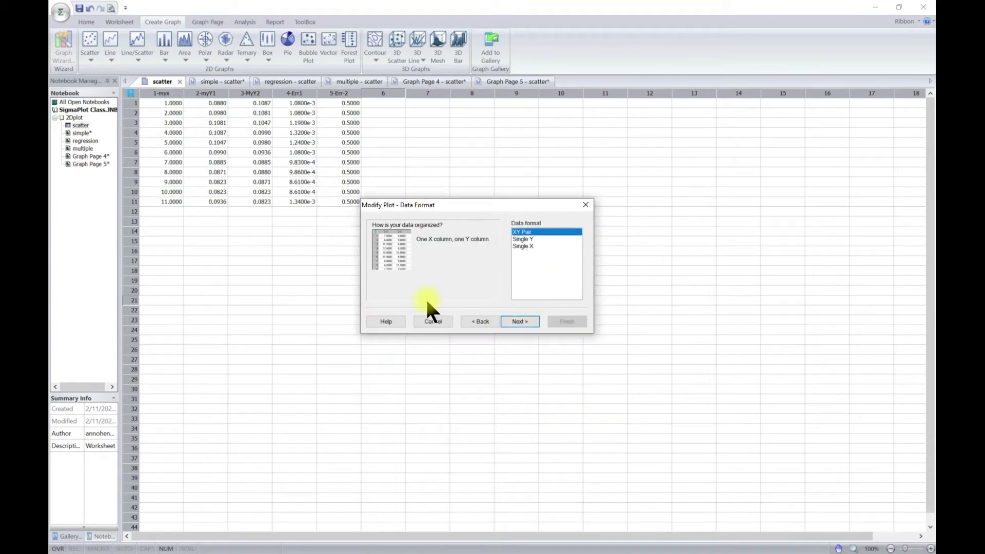
{"action": "left_click", "coordinate": [522, 319]}
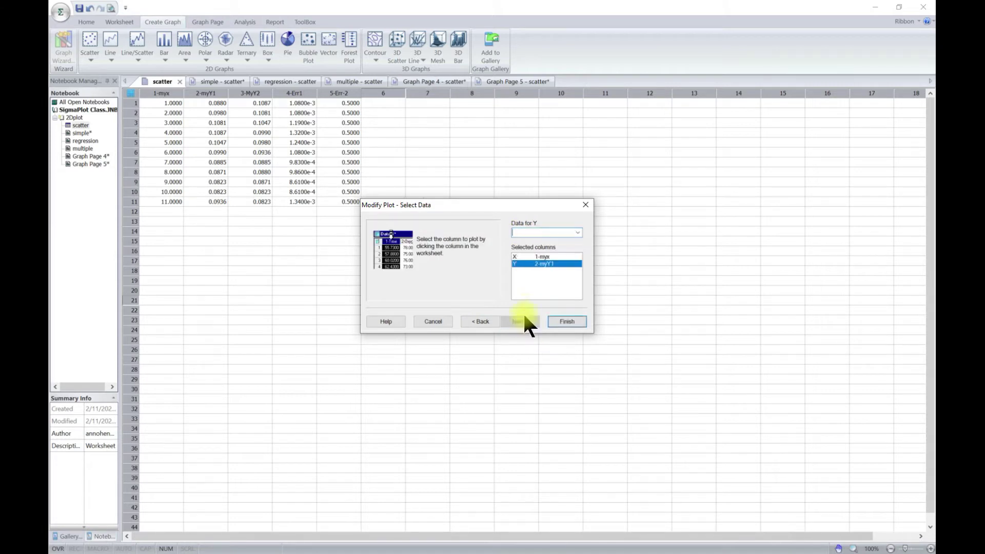
{"action": "left_click", "coordinate": [481, 321]}
{"action": "left_click", "coordinate": [482, 321]}
{"action": "left_click", "coordinate": [481, 321]}
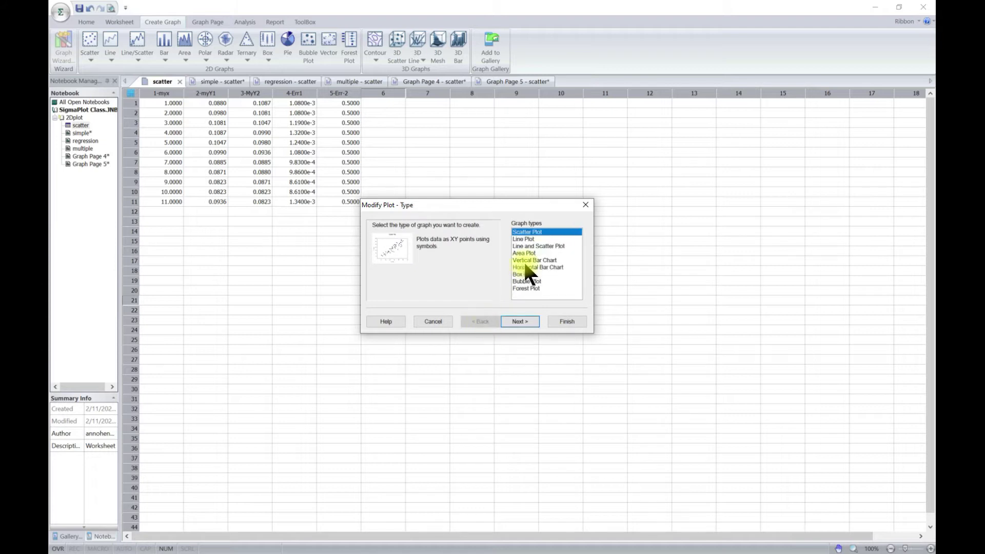
{"action": "left_click", "coordinate": [528, 246]}
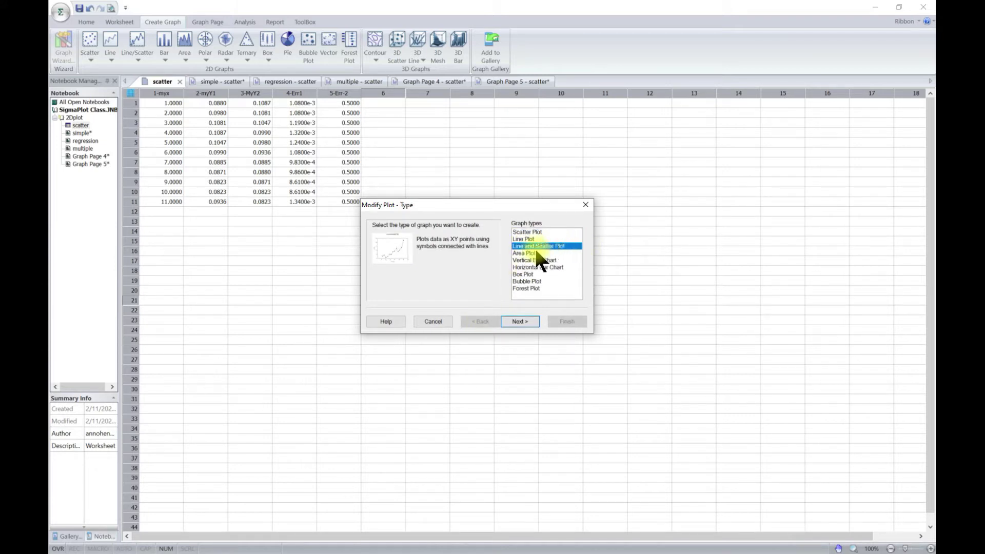
{"action": "left_click", "coordinate": [528, 316]}
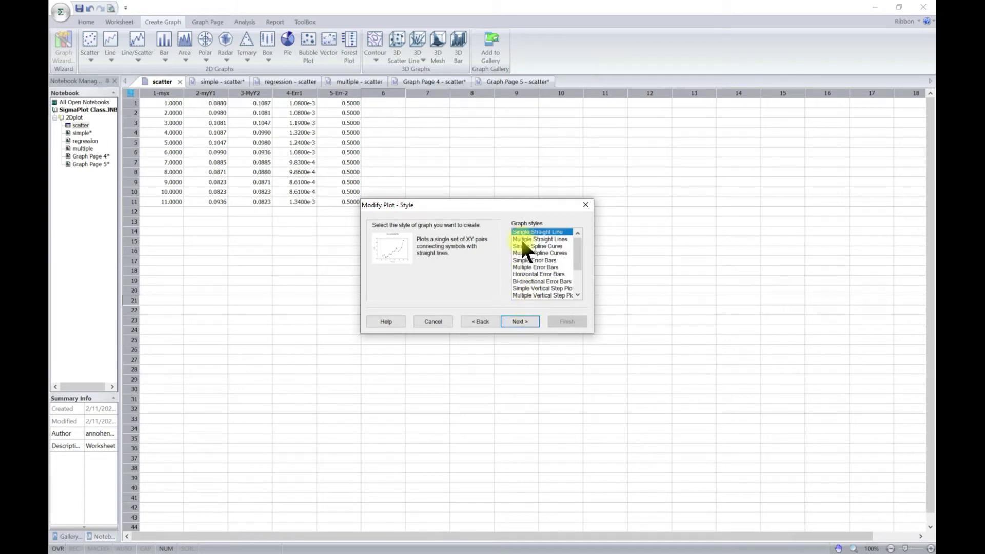
Choose the Multiple Straight Lines style with the X Many Y data format
{"action": "left_click", "coordinate": [547, 239]}
{"action": "left_click", "coordinate": [518, 321]}
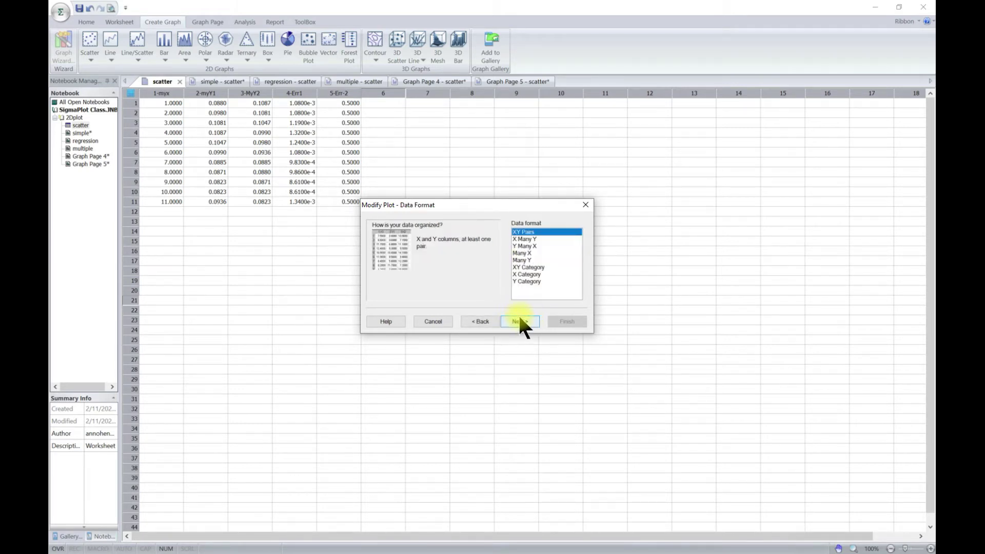
{"action": "left_click", "coordinate": [522, 238]}
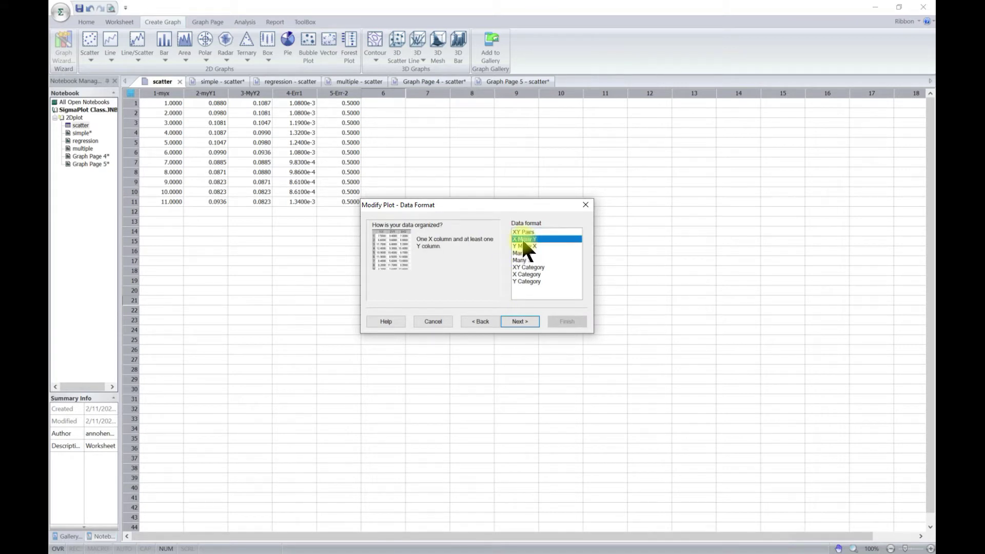
{"action": "left_click", "coordinate": [529, 320]}
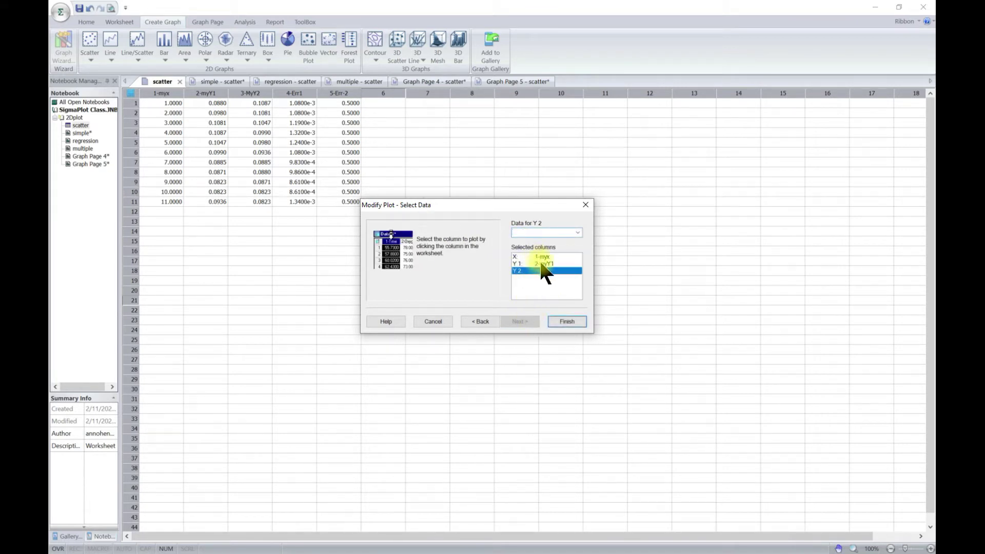
Assign column 3-MyY2 as the data for Y 2 and finish modifying the plot
{"action": "left_click", "coordinate": [577, 231]}
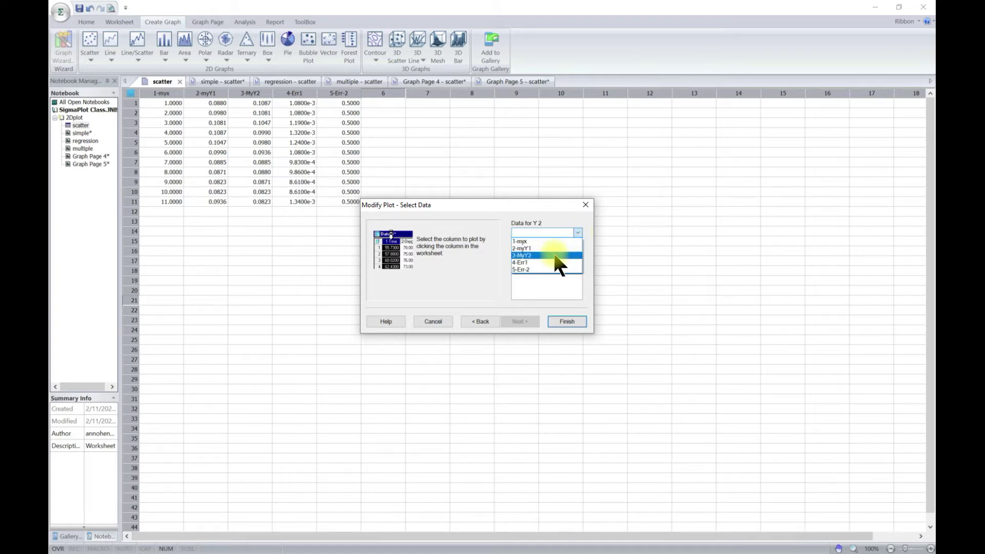
{"action": "left_click", "coordinate": [555, 255]}
{"action": "left_click", "coordinate": [564, 321]}
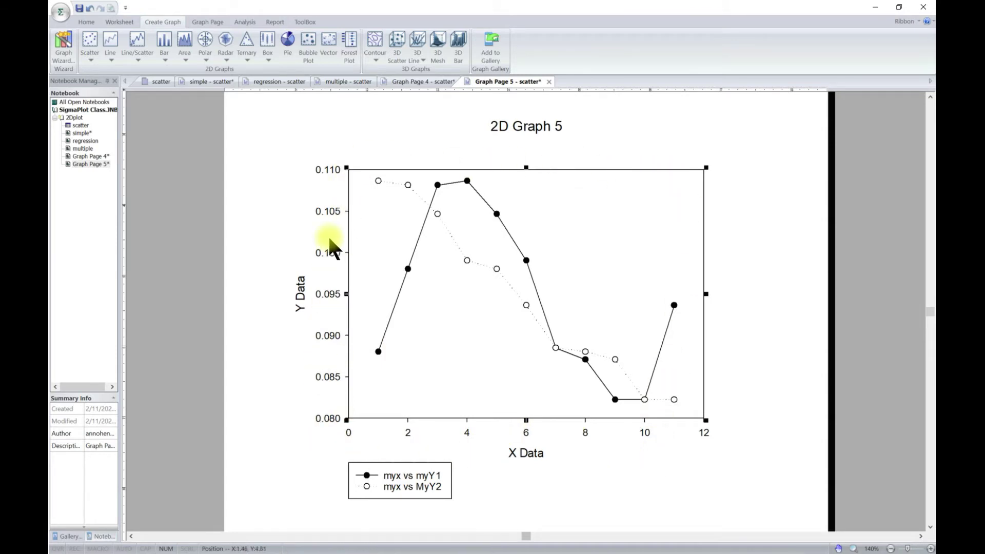
Open the graph's data properties beside the graph and limit the data sampling to rows 1 to 5
{"action": "mouse_move", "coordinate": [515, 382]}
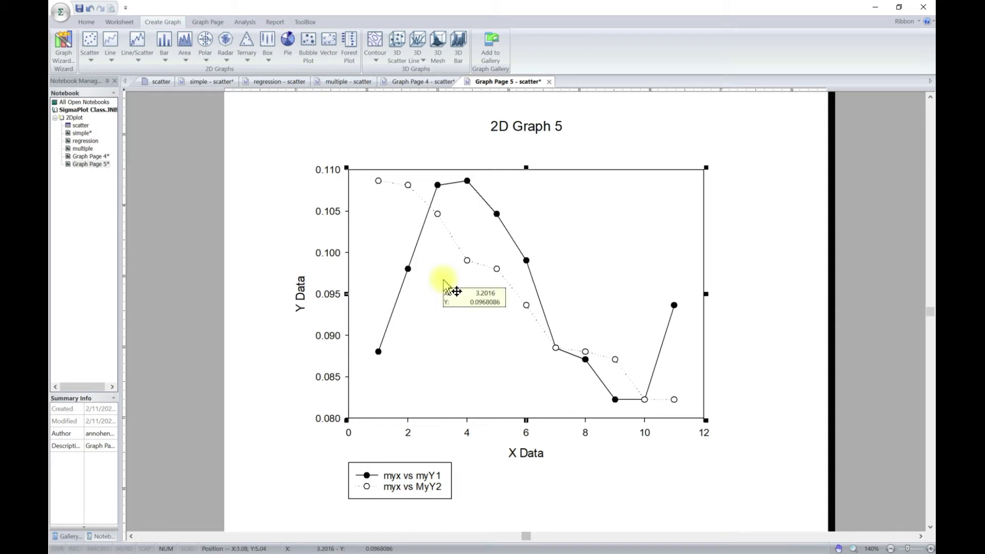
{"action": "left_click_drag", "start_coordinate": [308, 101], "coordinate": [115, 210]}
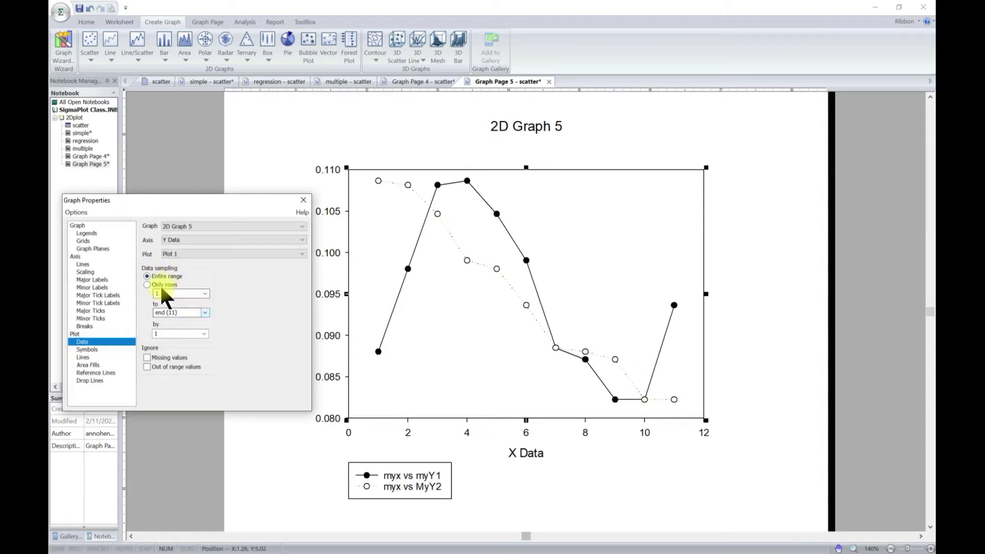
{"action": "left_click", "coordinate": [205, 314]}
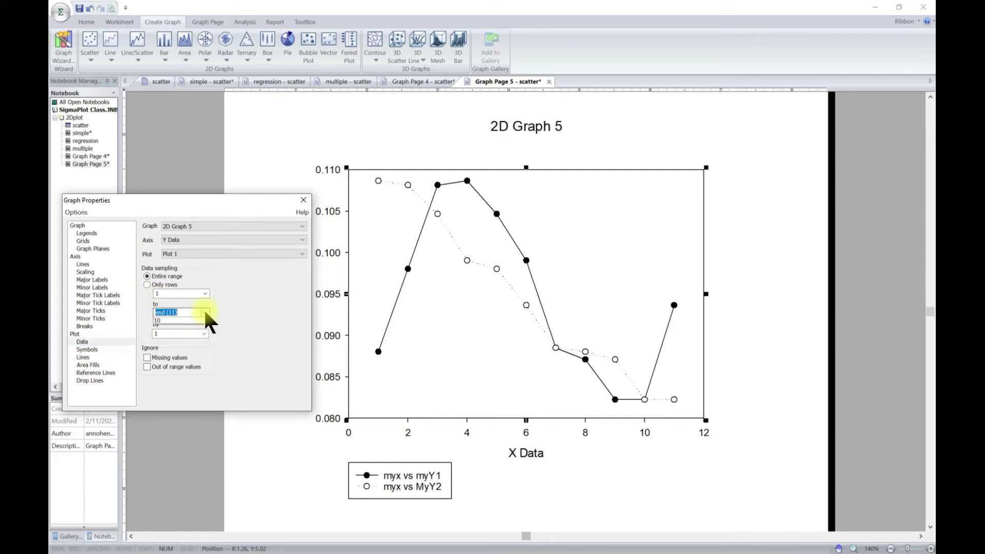
{"action": "left_click", "coordinate": [165, 355]}
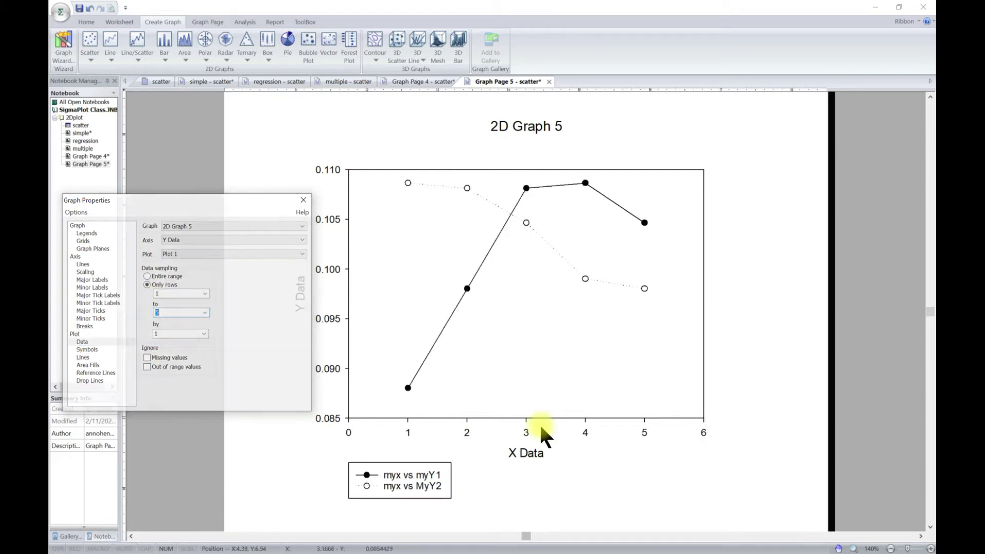
Try ending the sampled rows at 1 and using a larger row increment
{"action": "left_click", "coordinate": [204, 314]}
{"action": "left_click", "coordinate": [191, 328]}
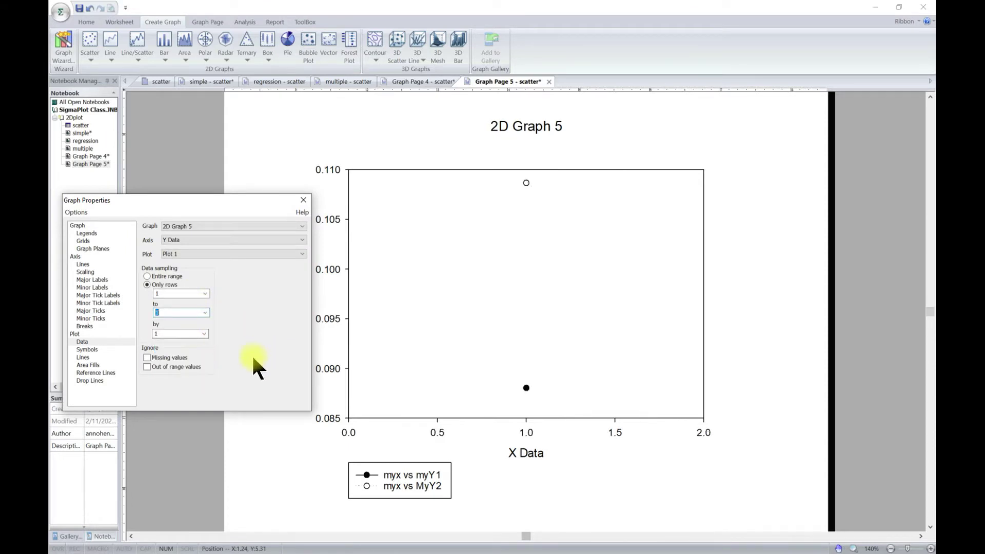
{"action": "left_click", "coordinate": [206, 331]}
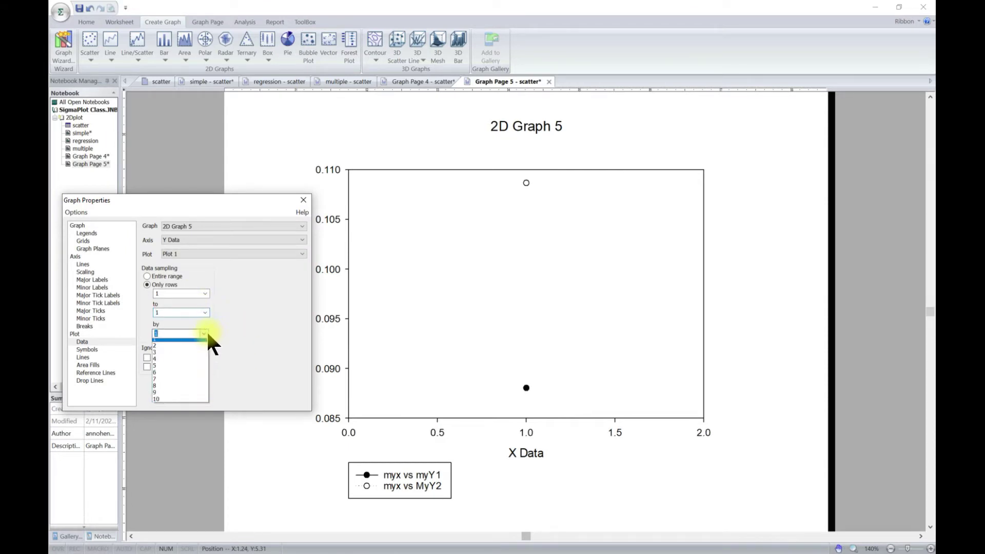
{"action": "left_click", "coordinate": [183, 395]}
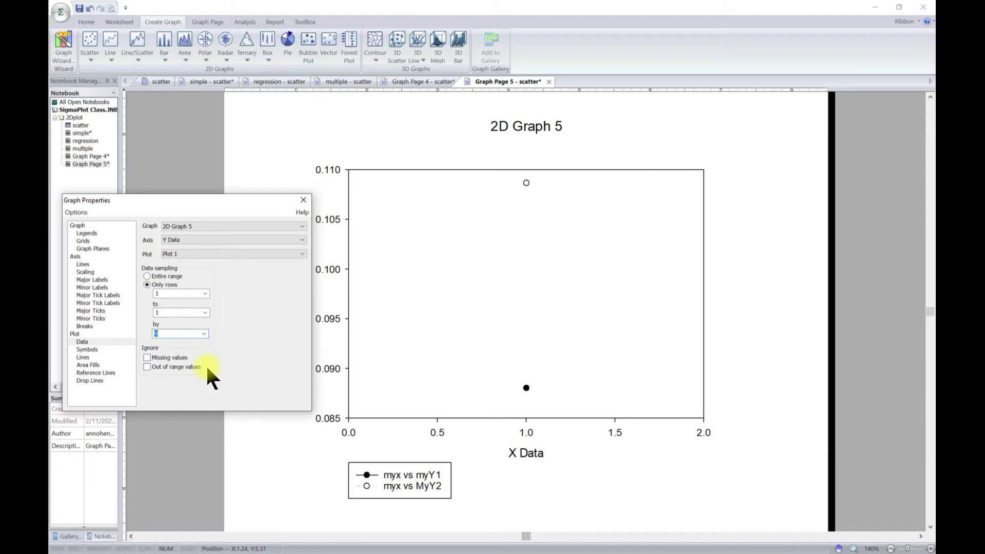
Restore the data sampling to the entire range, ending at end (11) with a row increment of 1
{"action": "left_click", "coordinate": [204, 331]}
{"action": "left_click", "coordinate": [193, 340]}
{"action": "left_click", "coordinate": [205, 313]}
{"action": "left_click", "coordinate": [190, 321]}
{"action": "left_click", "coordinate": [206, 314]}
{"action": "left_click", "coordinate": [191, 319]}
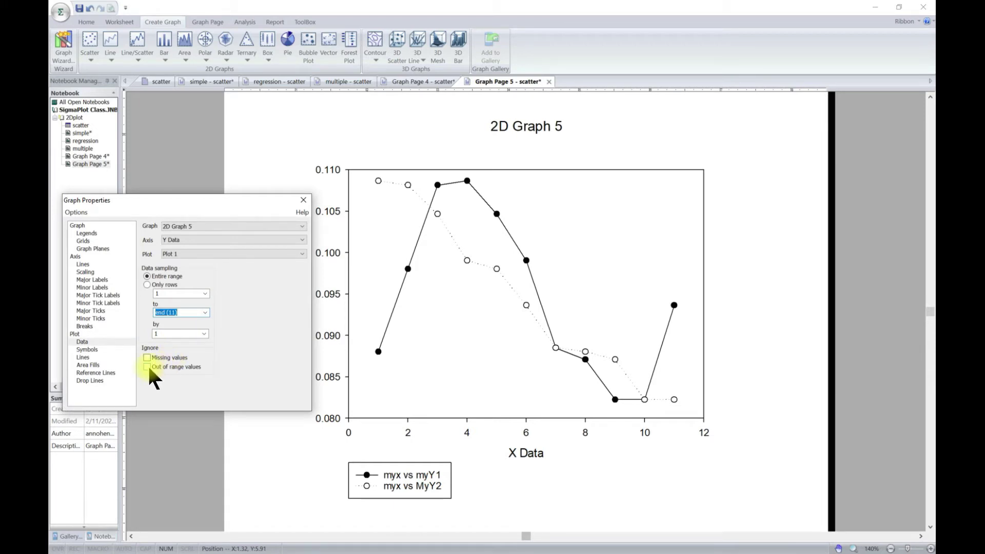
Open the plot's symbol settings and try the Circle semi-filled bottom symbol type
{"action": "left_click", "coordinate": [87, 351]}
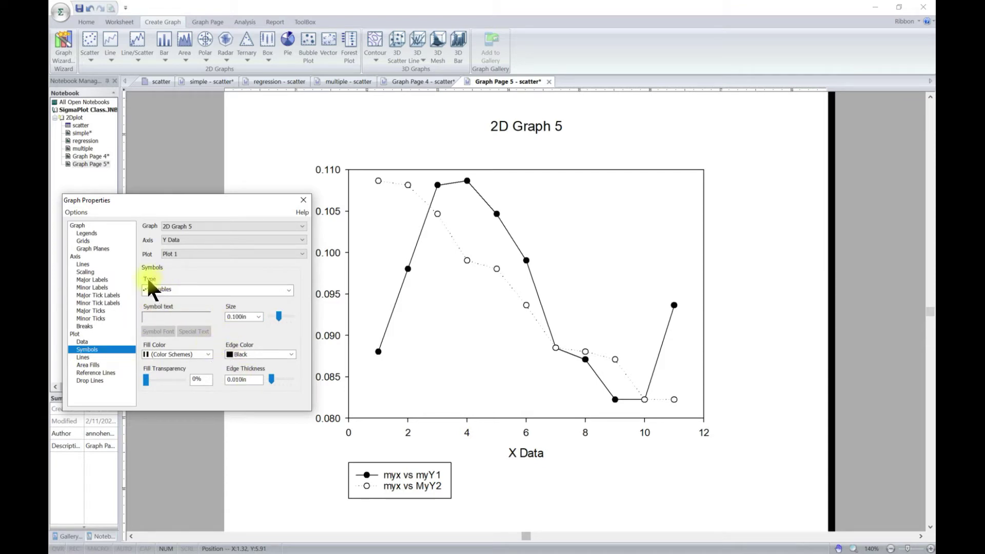
{"action": "left_click", "coordinate": [290, 290]}
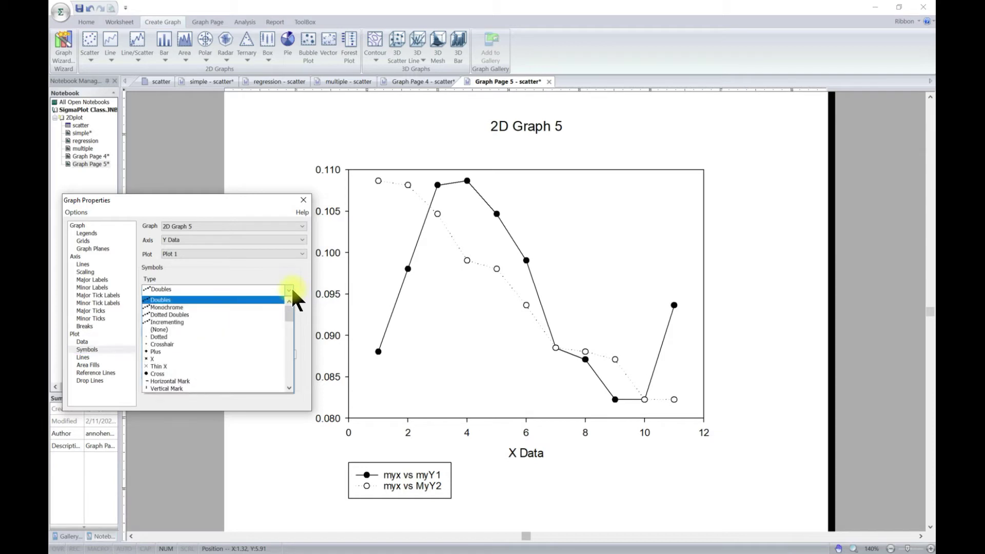
{"action": "scroll", "coordinate": [217, 347], "scroll_direction": "down", "scroll_amount": 1}
{"action": "scroll", "coordinate": [195, 349], "scroll_direction": "down", "scroll_amount": 3}
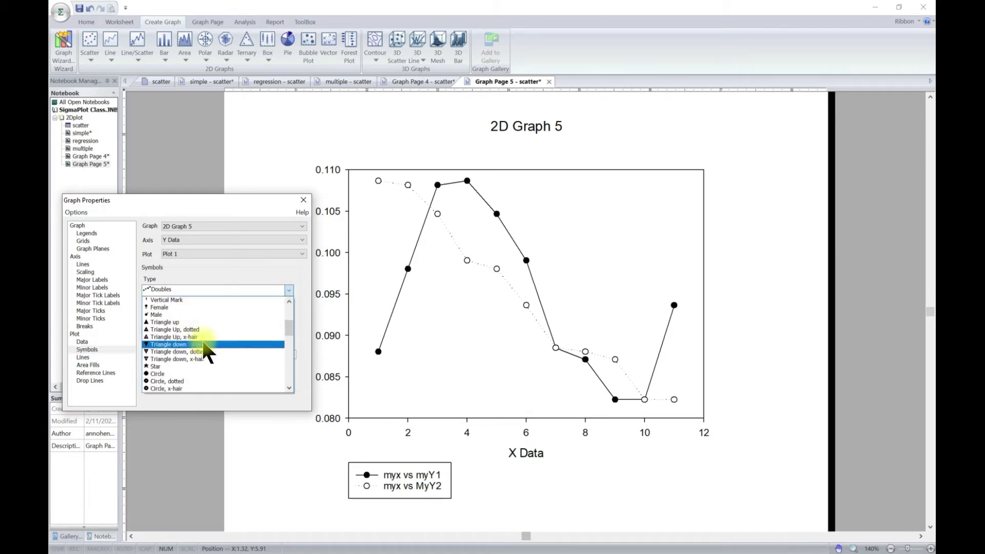
{"action": "left_click", "coordinate": [210, 337]}
{"action": "left_click", "coordinate": [287, 290]}
{"action": "scroll", "coordinate": [226, 331], "scroll_direction": "down", "scroll_amount": 1}
{"action": "left_click", "coordinate": [213, 340]}
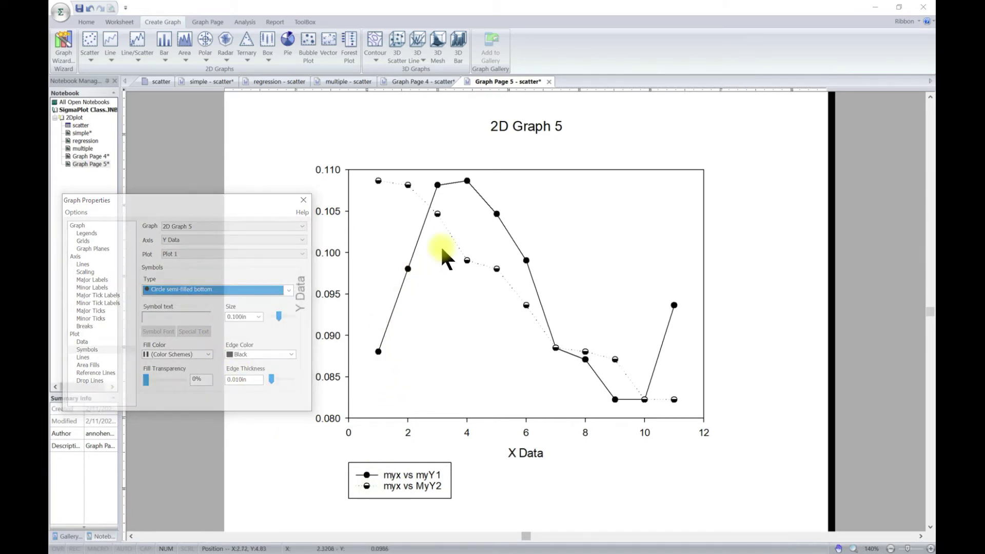
Try the Diamond, dotted symbol type on the plot
{"action": "left_click", "coordinate": [289, 290]}
{"action": "scroll", "coordinate": [225, 344], "scroll_direction": "down", "scroll_amount": 1}
{"action": "left_click", "coordinate": [212, 352]}
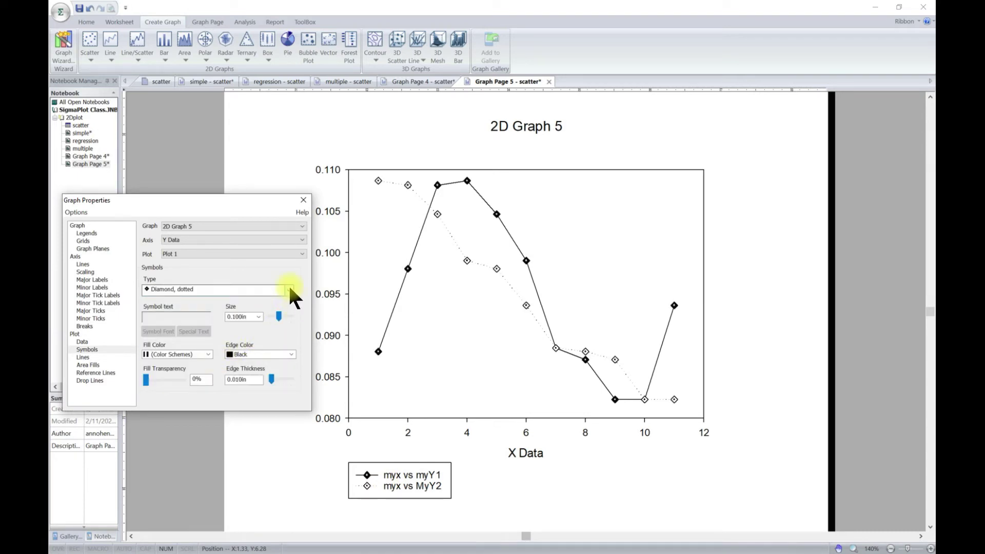
Set the plot's symbol type to Hex, crossed
{"action": "left_click", "coordinate": [288, 290]}
{"action": "scroll", "coordinate": [223, 347], "scroll_direction": "down", "scroll_amount": 1}
{"action": "left_click", "coordinate": [207, 343]}
{"action": "left_click", "coordinate": [288, 291]}
{"action": "left_click", "coordinate": [294, 371]}
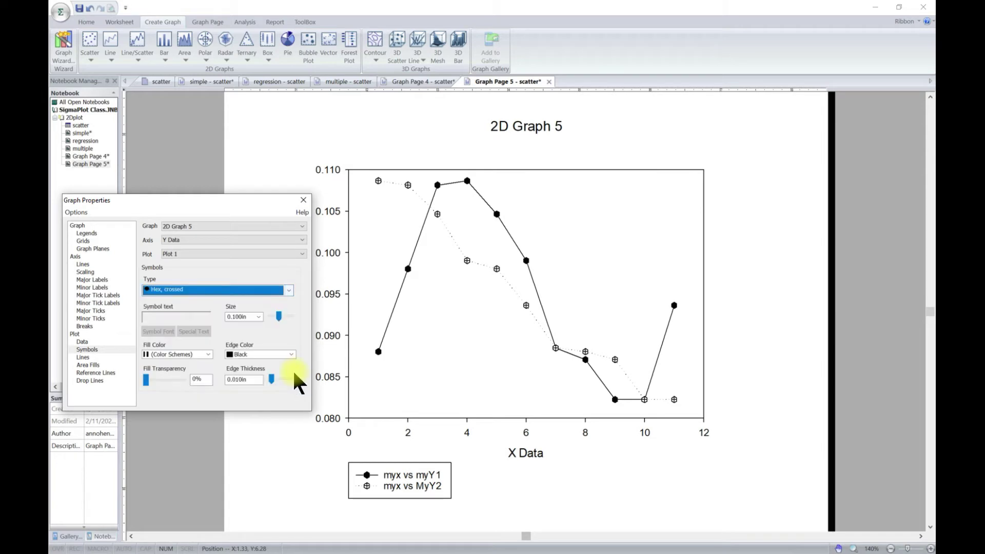
{"action": "left_click", "coordinate": [287, 291]}
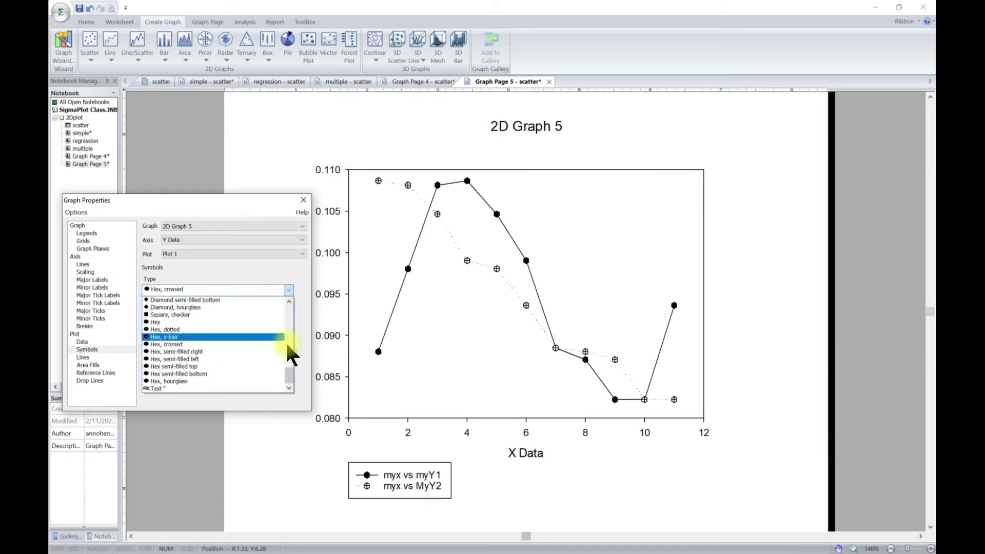
{"action": "left_click_drag", "start_coordinate": [288, 374], "coordinate": [287, 298]}
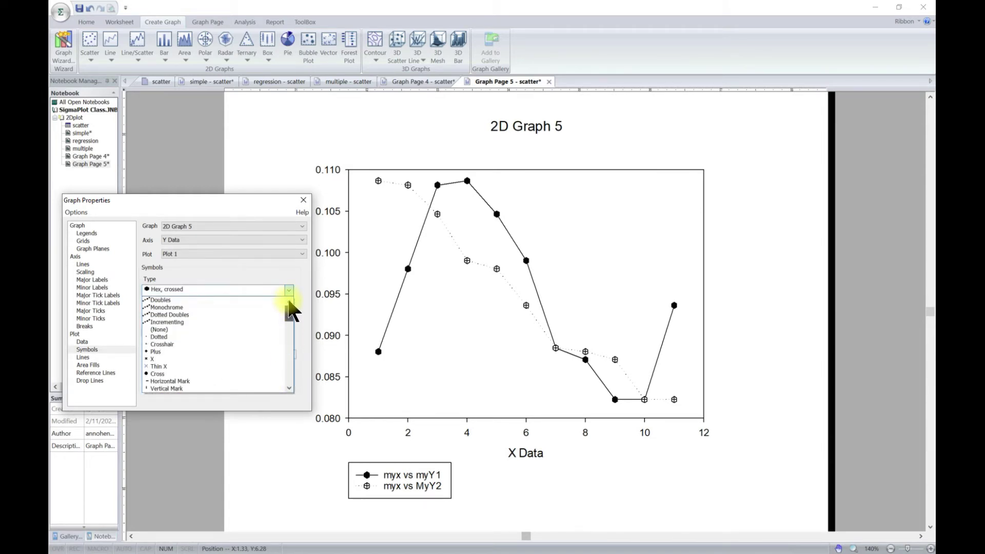
{"action": "left_click", "coordinate": [219, 292]}
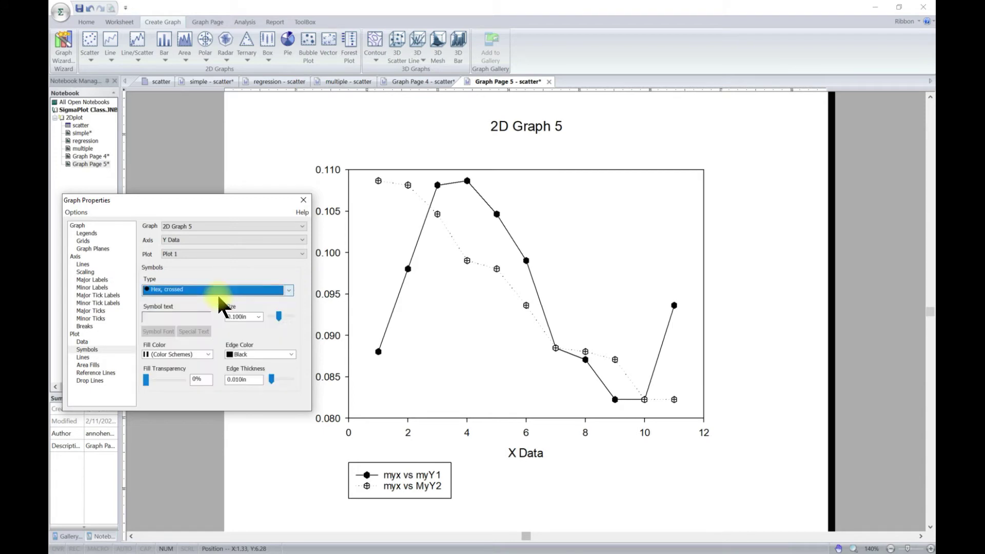
Set the plot's symbol type to Doubles and enlarge the symbols to about 0.151 in
{"action": "left_click", "coordinate": [289, 290]}
{"action": "left_click_drag", "start_coordinate": [291, 370], "coordinate": [288, 304]}
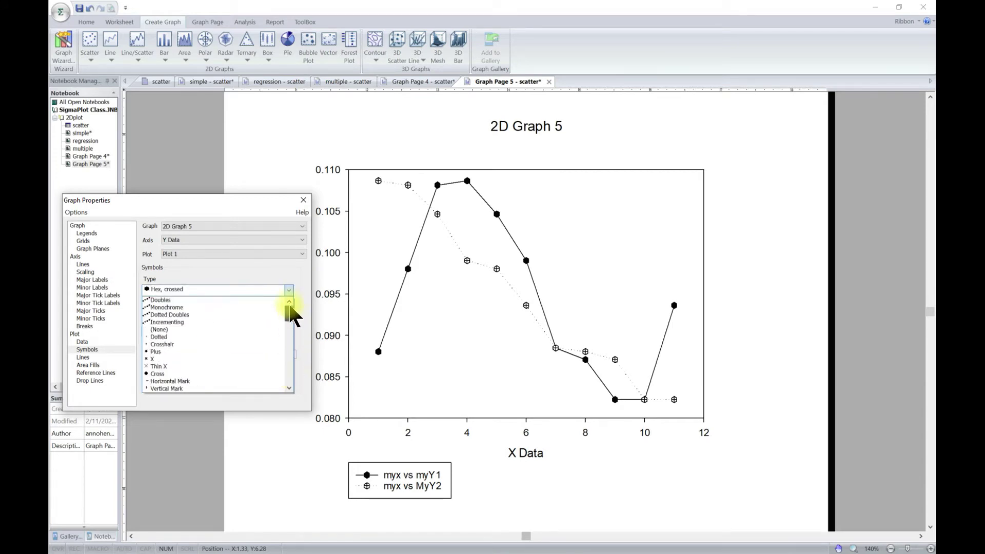
{"action": "left_click", "coordinate": [256, 300]}
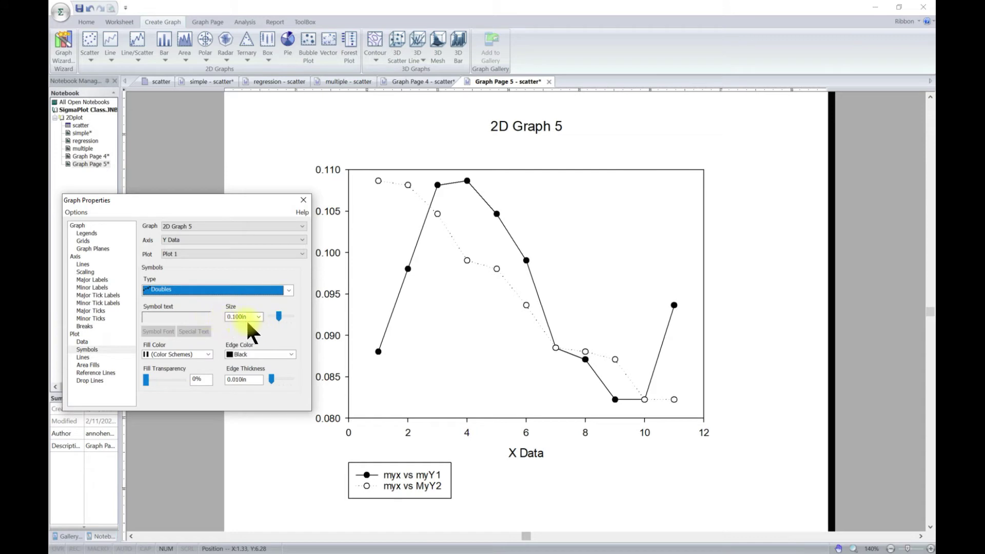
{"action": "left_click_drag", "start_coordinate": [276, 318], "coordinate": [281, 319]}
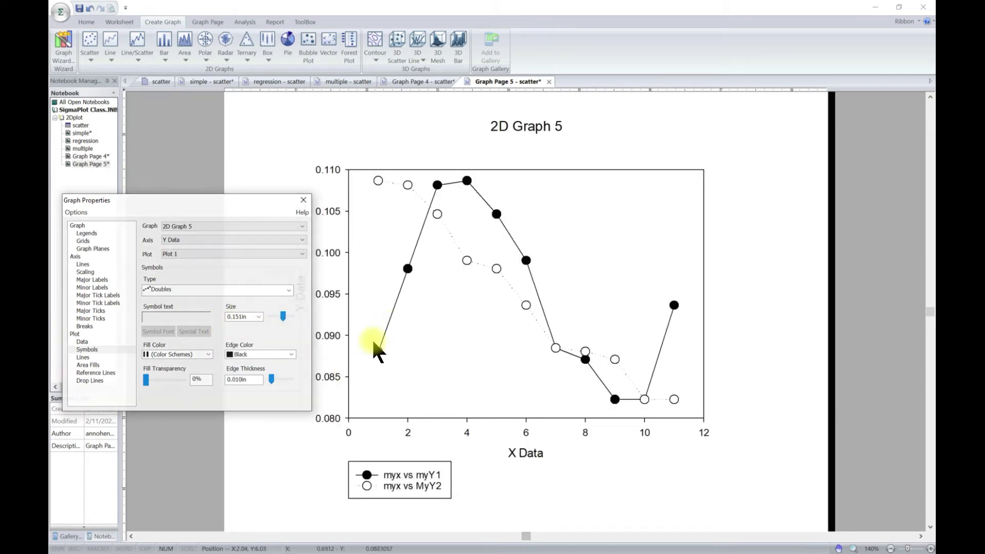
Set the symbol size to be taken from the worksheet column 3-MyY2
{"action": "left_click", "coordinate": [258, 317]}
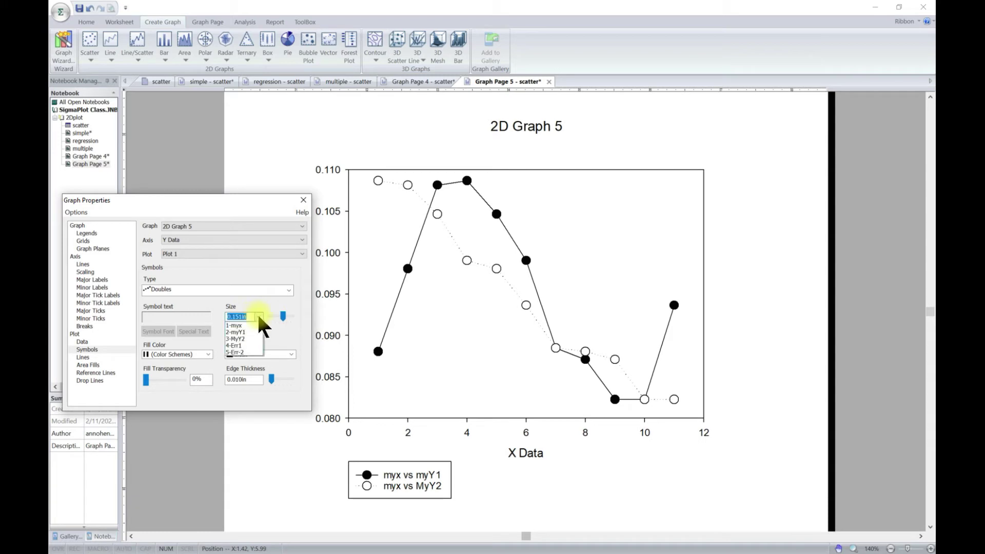
{"action": "left_click", "coordinate": [264, 325]}
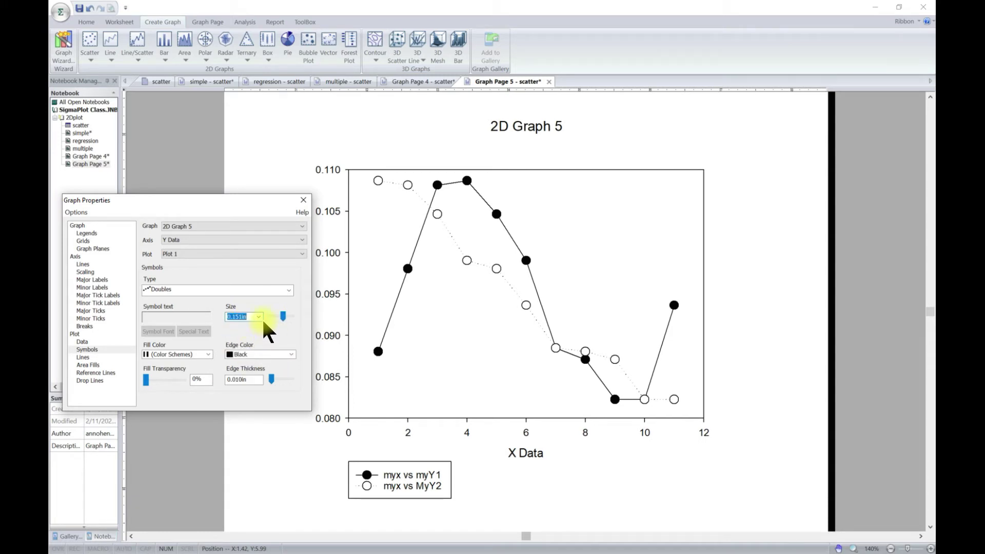
{"action": "left_click", "coordinate": [259, 314]}
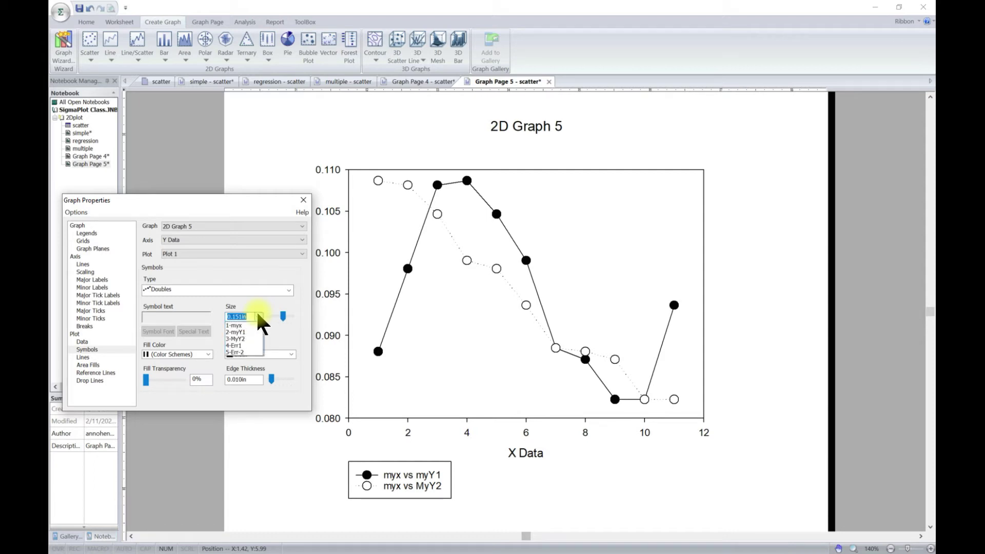
{"action": "left_click", "coordinate": [242, 339]}
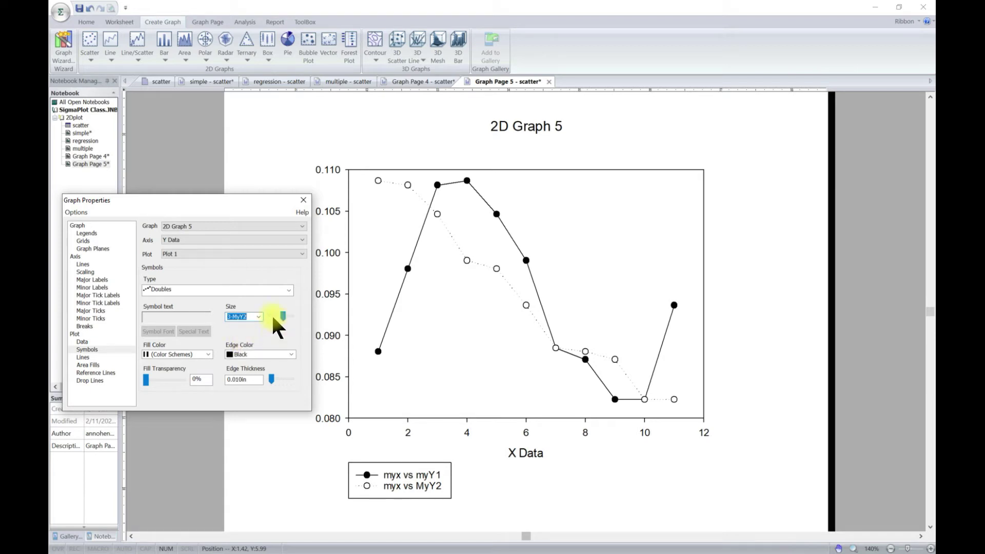
Try the columns 1-myx and 2-myY1 as the symbol size source, and return to 3-MyY2
{"action": "left_click", "coordinate": [259, 316]}
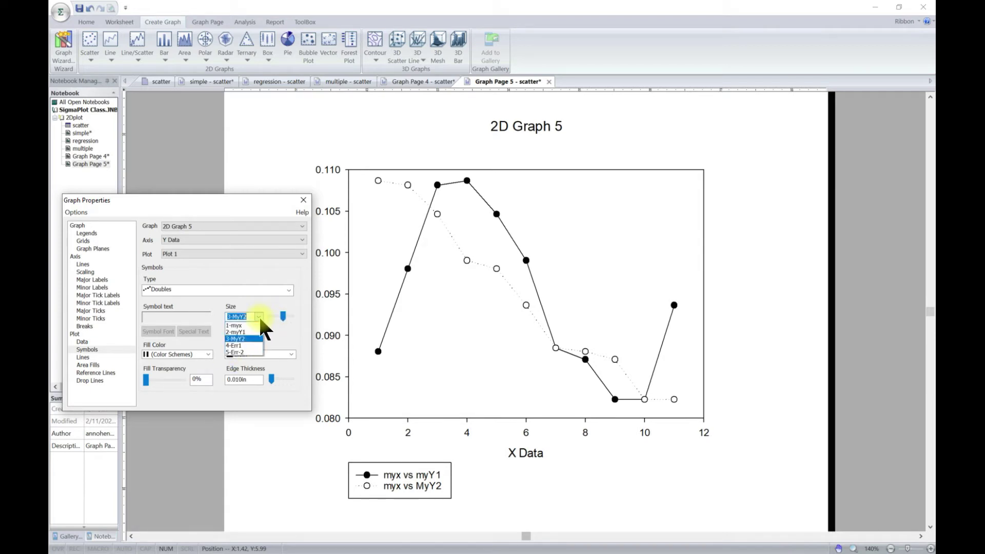
{"action": "left_click", "coordinate": [256, 324]}
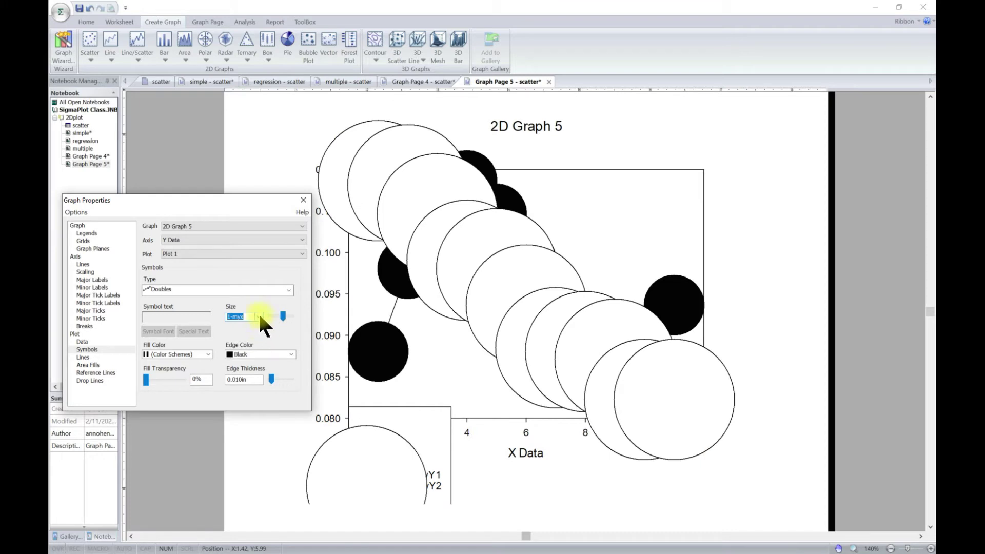
{"action": "left_click", "coordinate": [259, 317]}
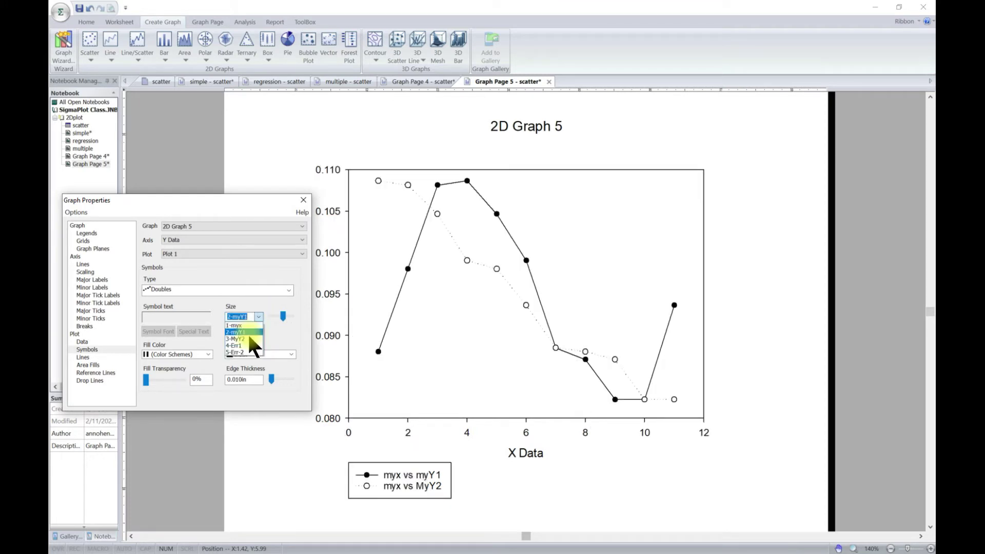
{"action": "left_click", "coordinate": [261, 318]}
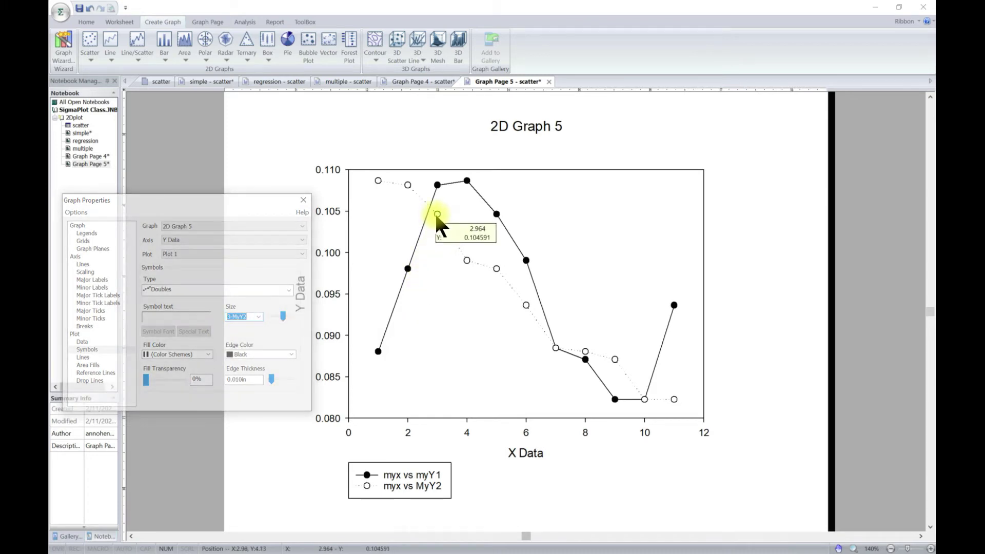
Set the symbols' fill color to Pink and their edge color to Blue
{"action": "left_click", "coordinate": [208, 354]}
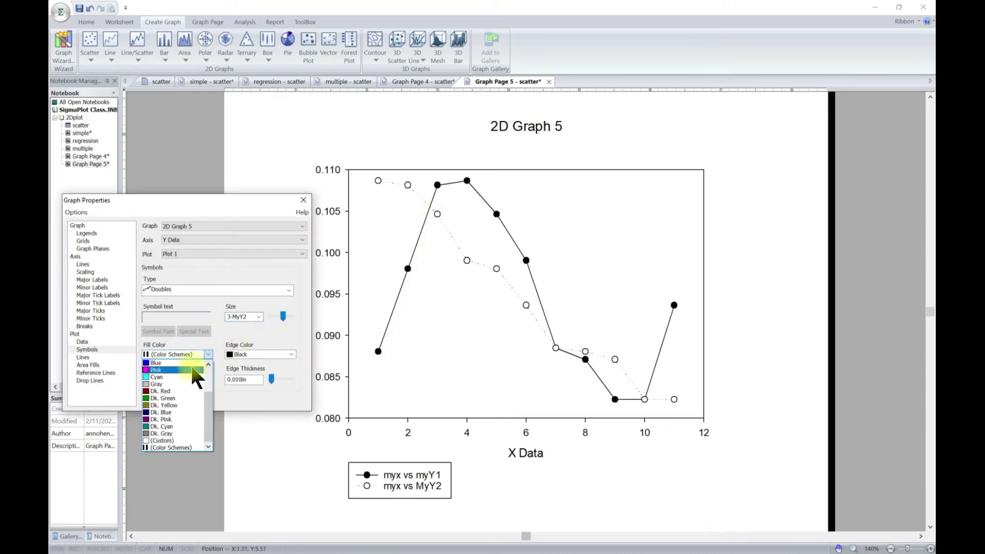
{"action": "left_click", "coordinate": [198, 377]}
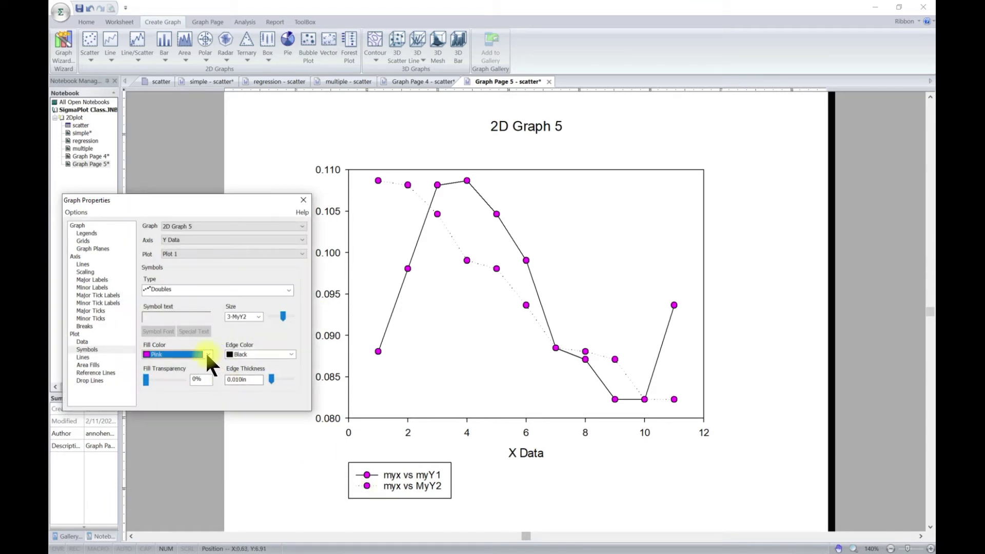
{"action": "left_click", "coordinate": [291, 354]}
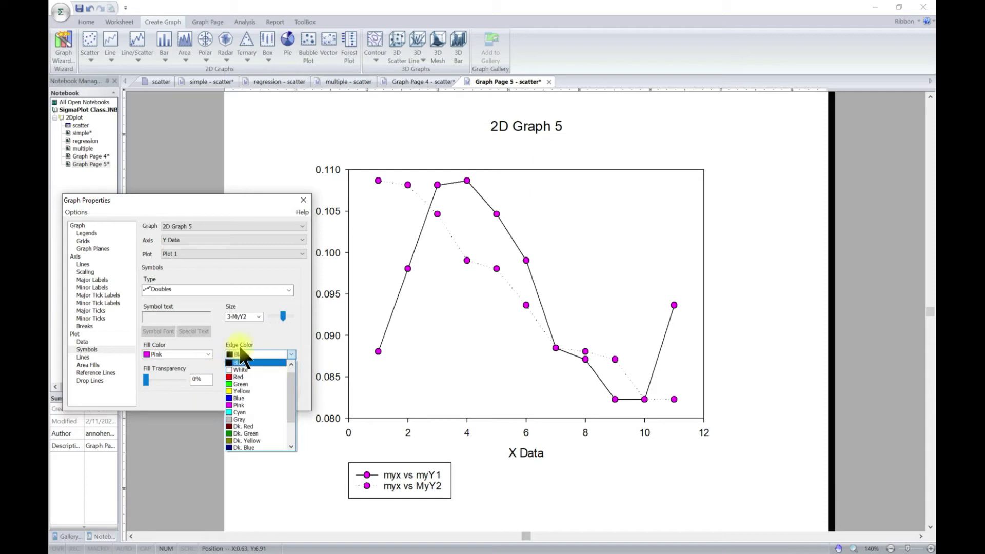
{"action": "left_click", "coordinate": [247, 398]}
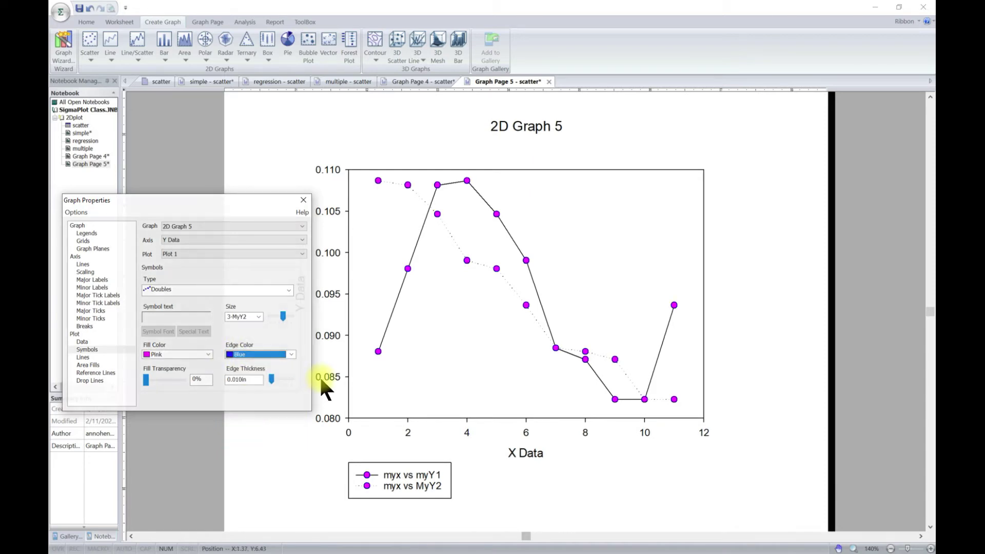
Set the symbols' fill transparency to 25% and their edge thickness to 0.030 in
{"action": "left_click_drag", "start_coordinate": [144, 380], "coordinate": [154, 384]}
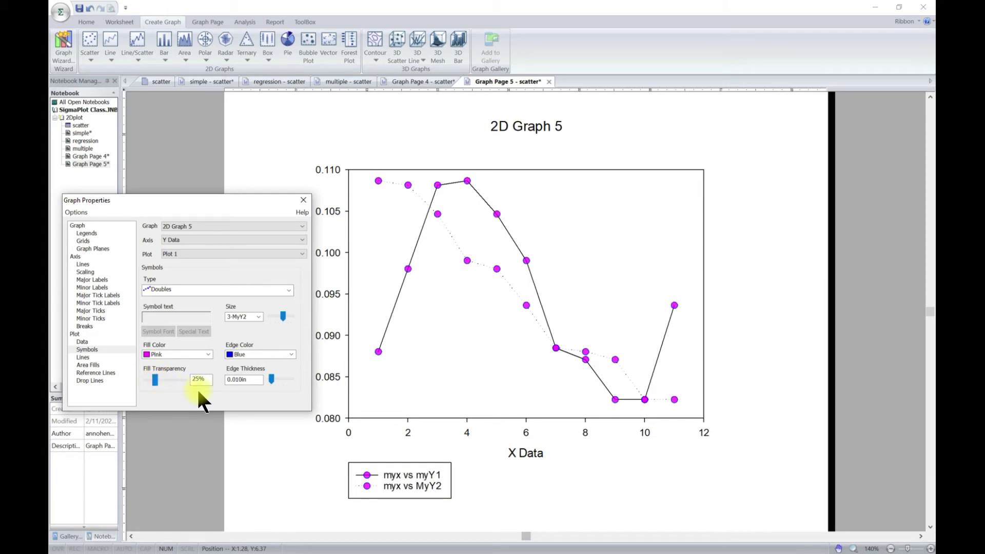
{"action": "left_click_drag", "start_coordinate": [273, 380], "coordinate": [276, 379]}
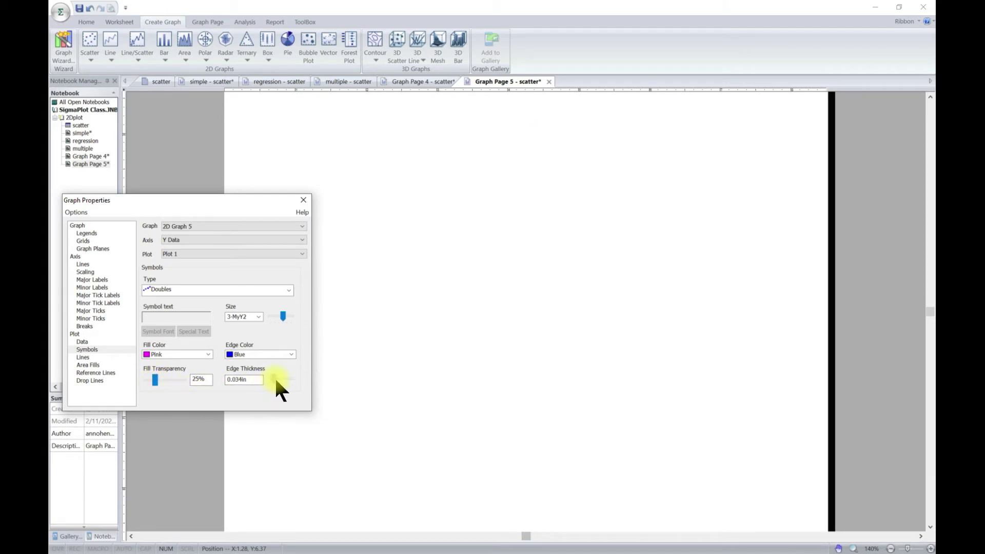
{"action": "left_click_drag", "start_coordinate": [274, 378], "coordinate": [272, 378]}
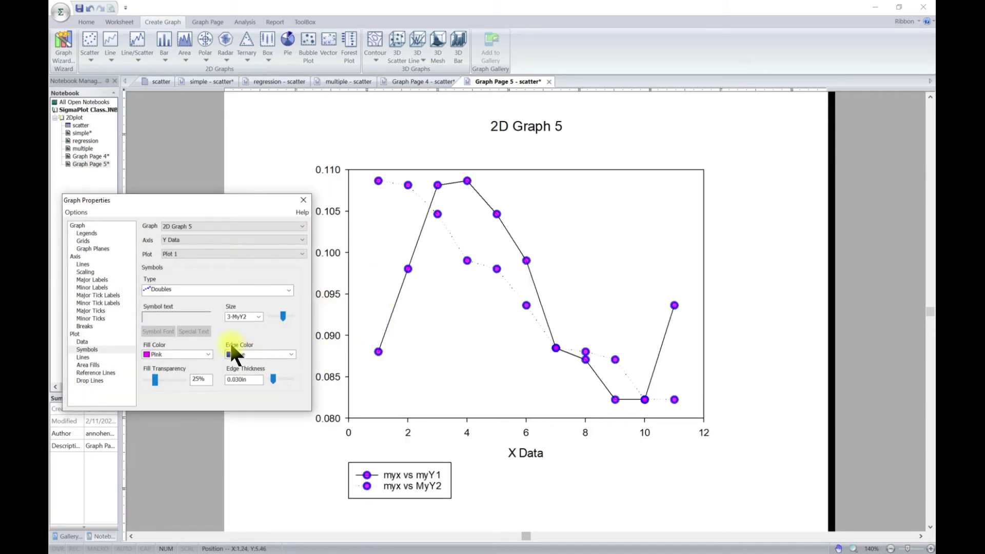
Try the Monochrome symbol type on the plot, and set the type to Incrementing
{"action": "left_click", "coordinate": [289, 290]}
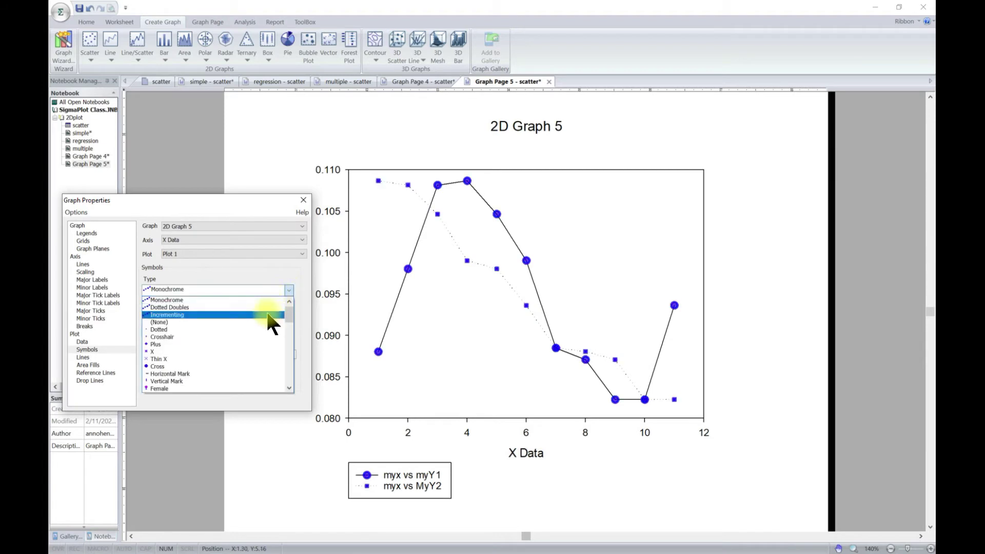
{"action": "left_click", "coordinate": [266, 314]}
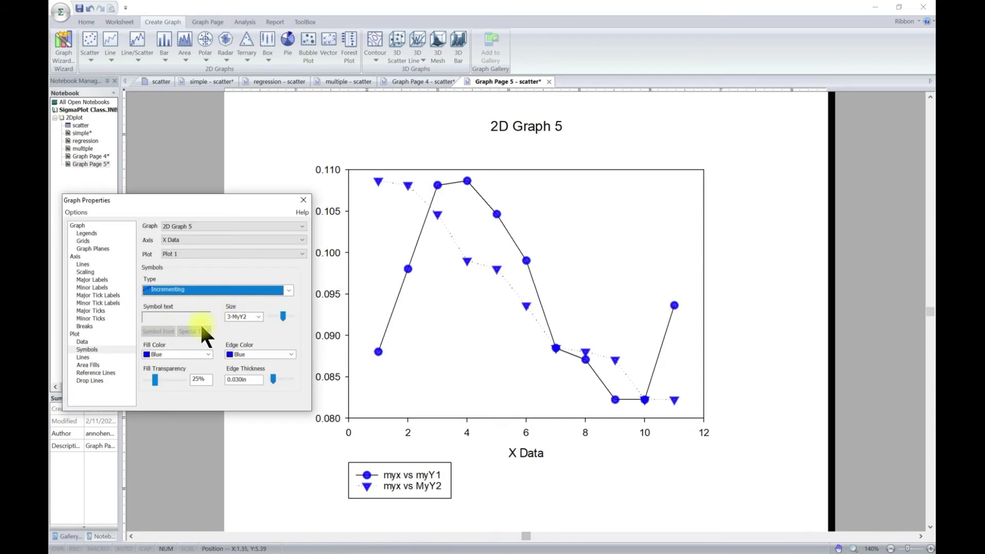
Set the plot lines' type to Long Dash and their color to Red
{"action": "left_click", "coordinate": [83, 357]}
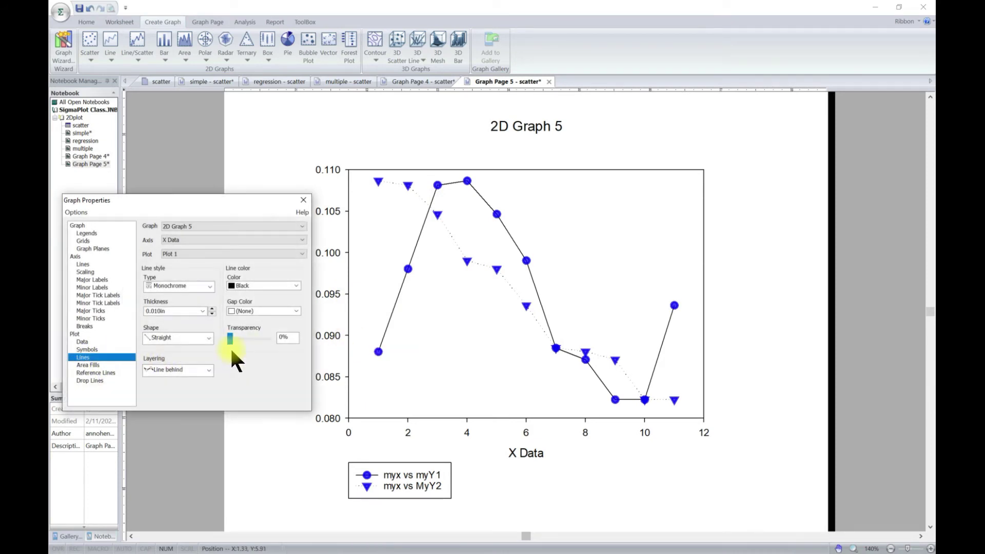
{"action": "left_click", "coordinate": [207, 283]}
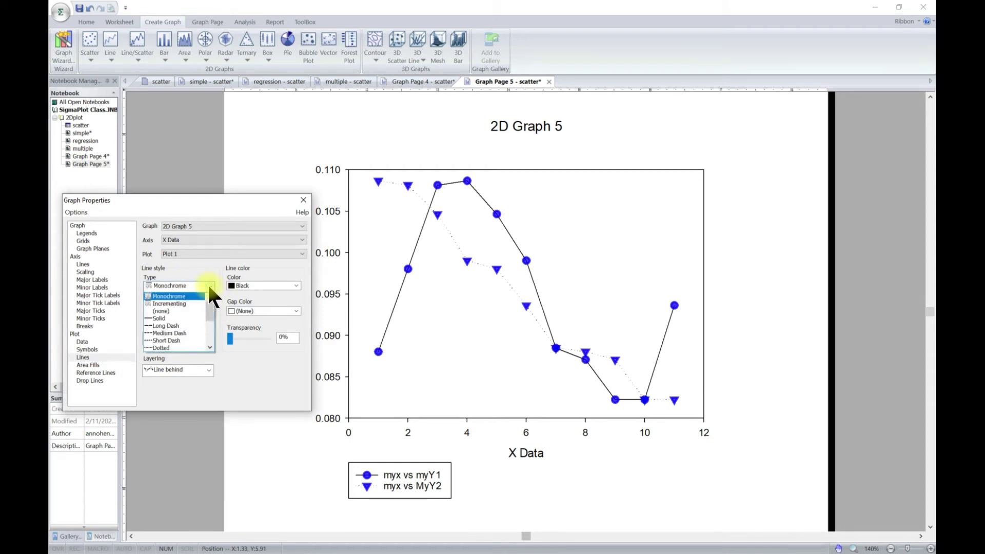
{"action": "left_click", "coordinate": [176, 326]}
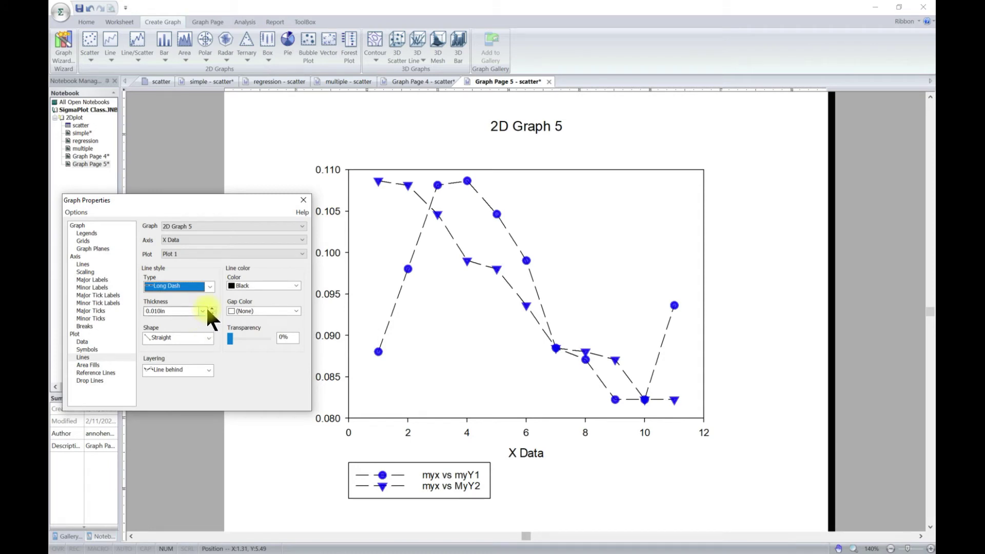
{"action": "left_click", "coordinate": [296, 285]}
{"action": "left_click", "coordinate": [272, 308]}
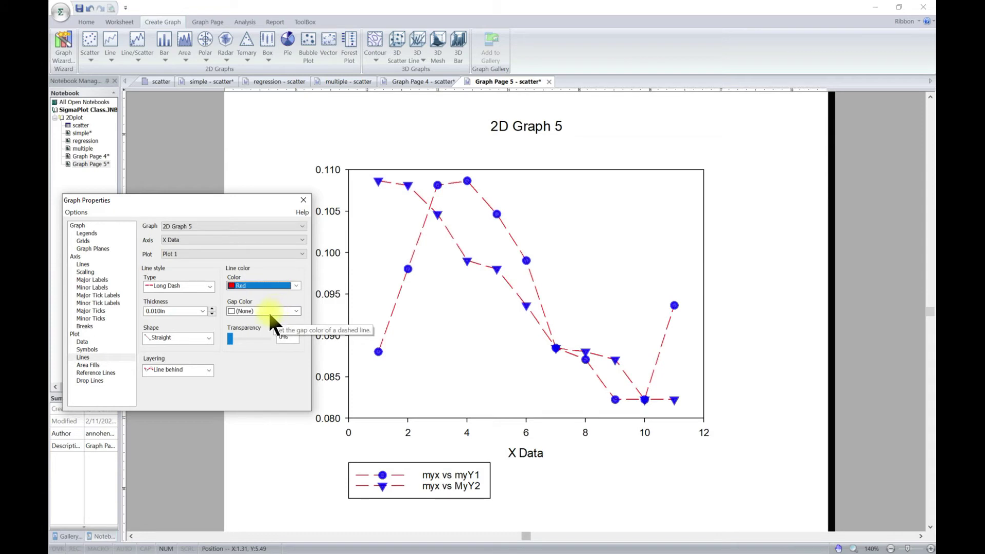
Set the thickness of the plot lines to 0.020 in
{"action": "left_click", "coordinate": [203, 310]}
{"action": "left_click", "coordinate": [208, 312]}
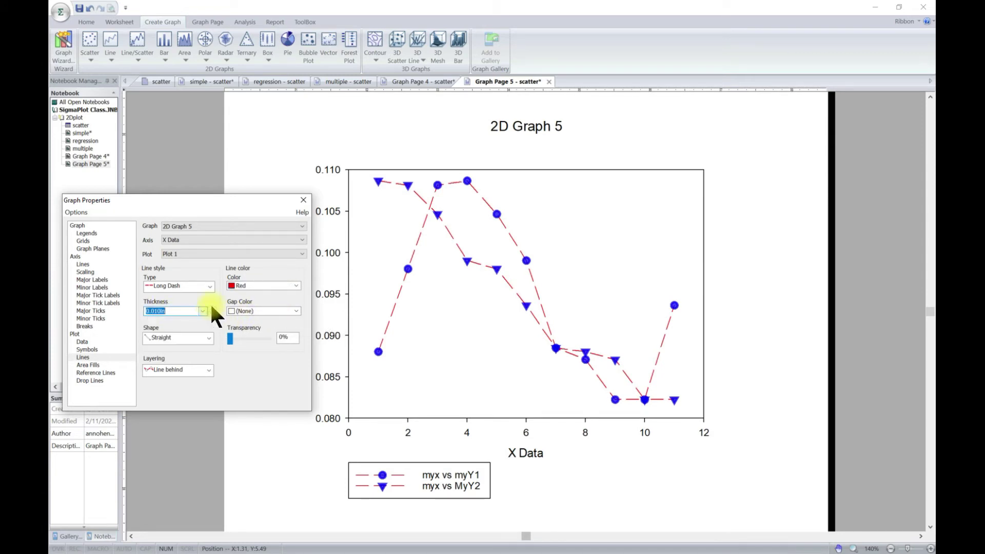
{"action": "left_click", "coordinate": [213, 308]}
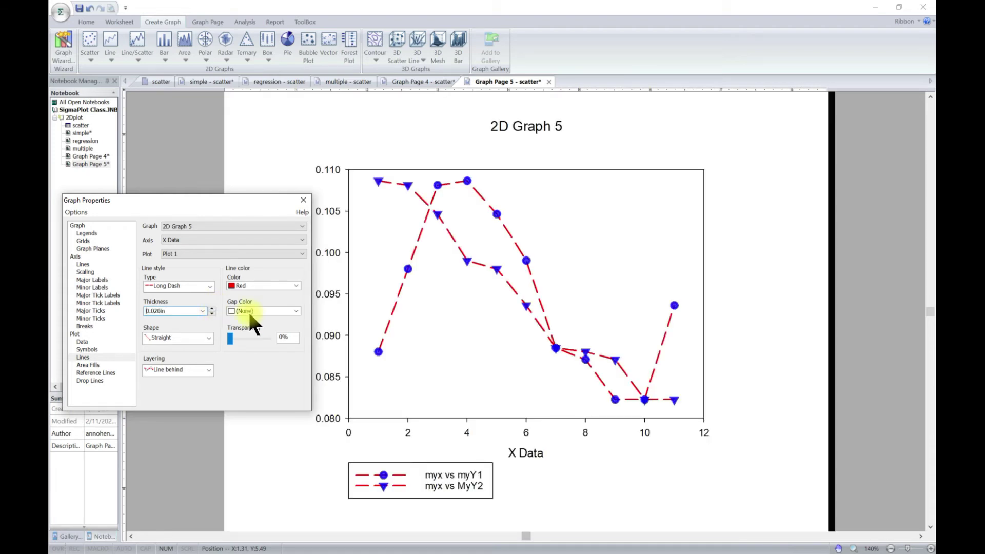
Set the dashed lines' gap color to Green and their shape to Smoothed (Spline)
{"action": "left_click", "coordinate": [298, 311]}
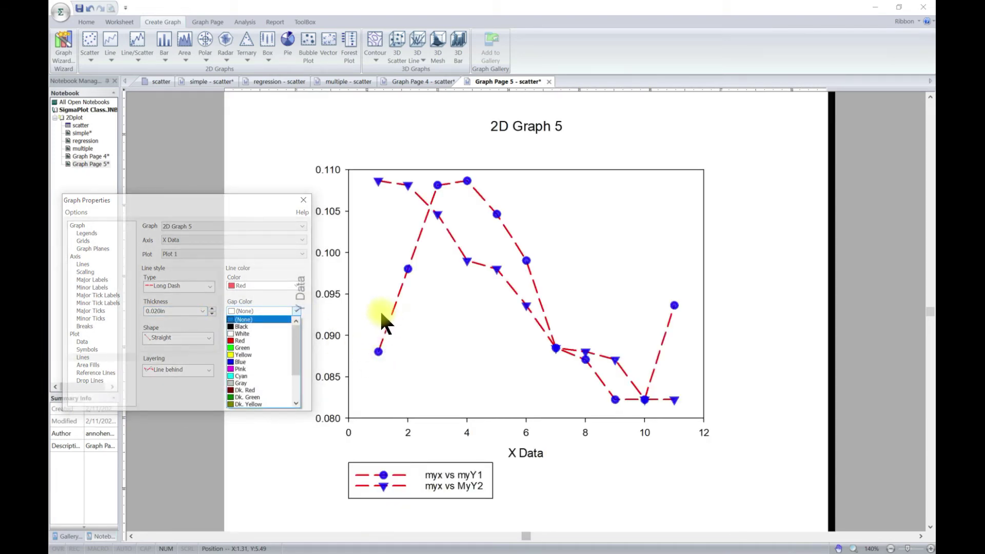
{"action": "left_click", "coordinate": [272, 347]}
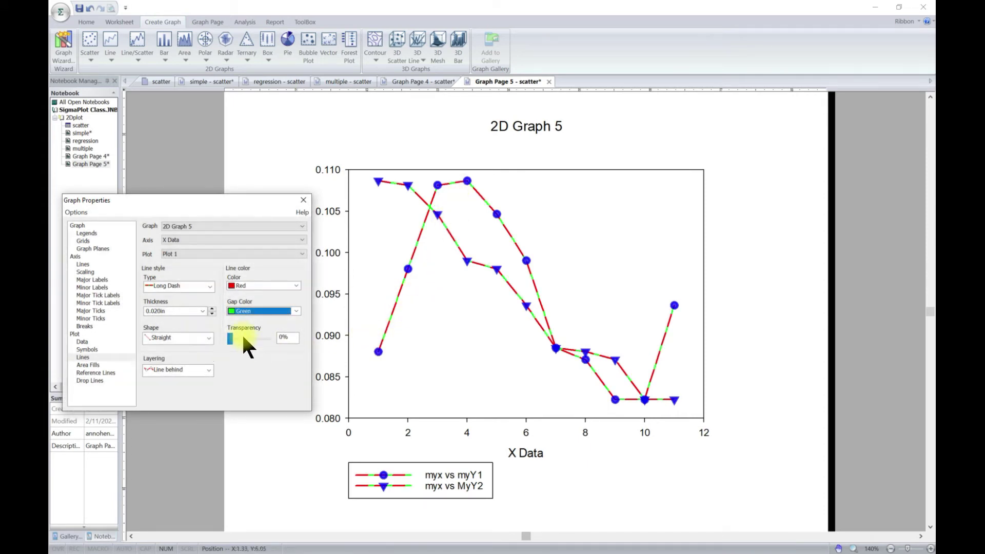
{"action": "left_click", "coordinate": [207, 339]}
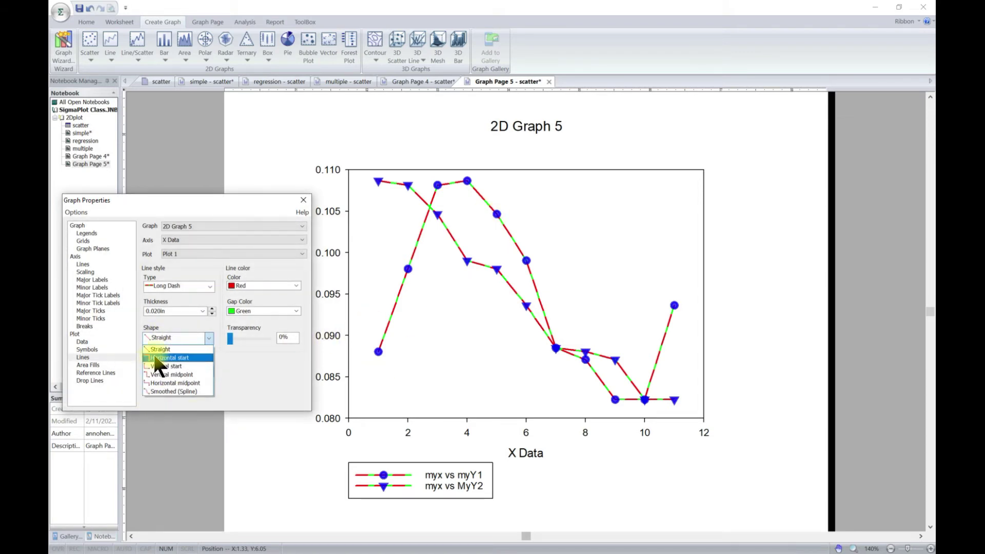
{"action": "left_click", "coordinate": [179, 390]}
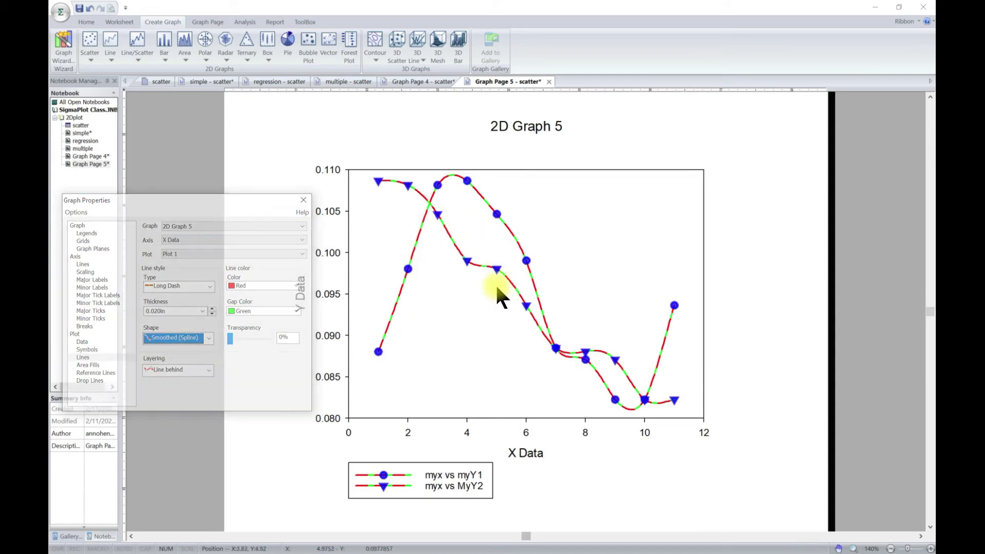
Try layering the lines in front of the symbols, and return the layering to Line behind
{"action": "left_click", "coordinate": [209, 370]}
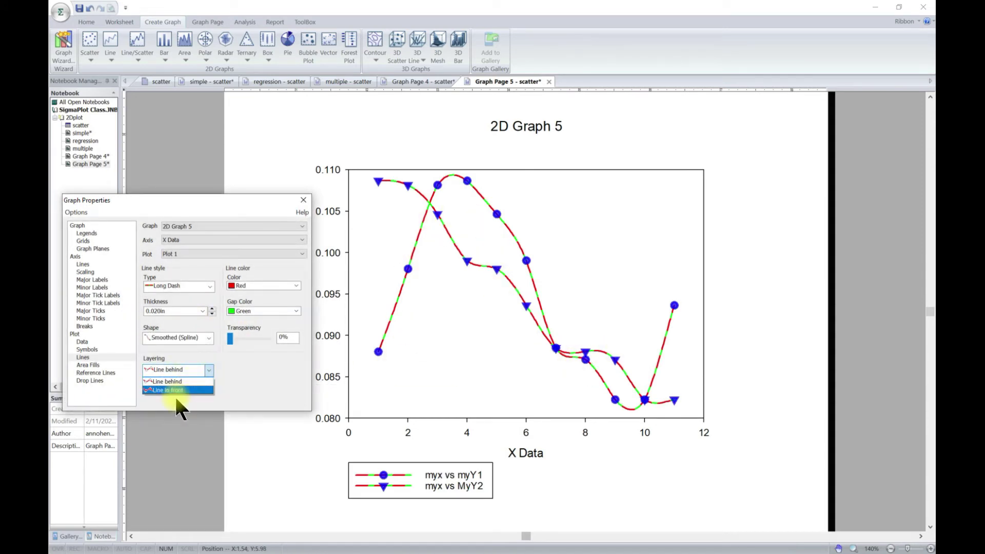
{"action": "left_click", "coordinate": [192, 388]}
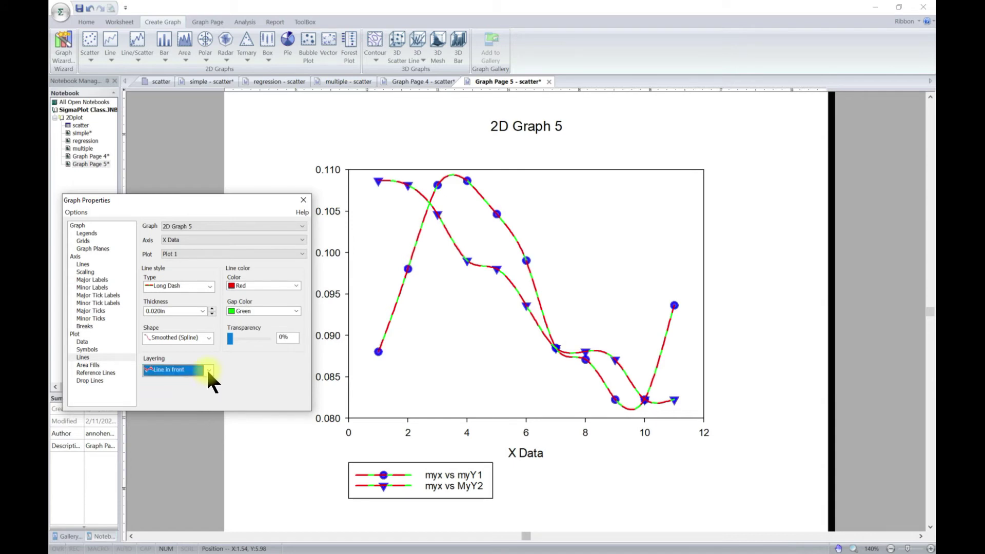
{"action": "left_click", "coordinate": [210, 369]}
{"action": "left_click", "coordinate": [192, 378]}
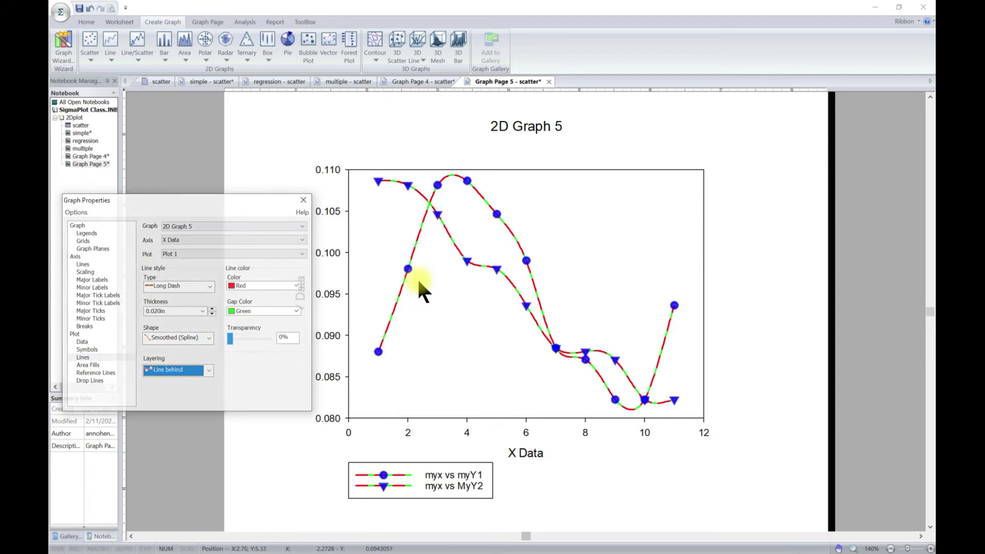
Fill the areas of the plot with Cyan and a backward diagonal pattern
{"action": "left_click", "coordinate": [96, 364]}
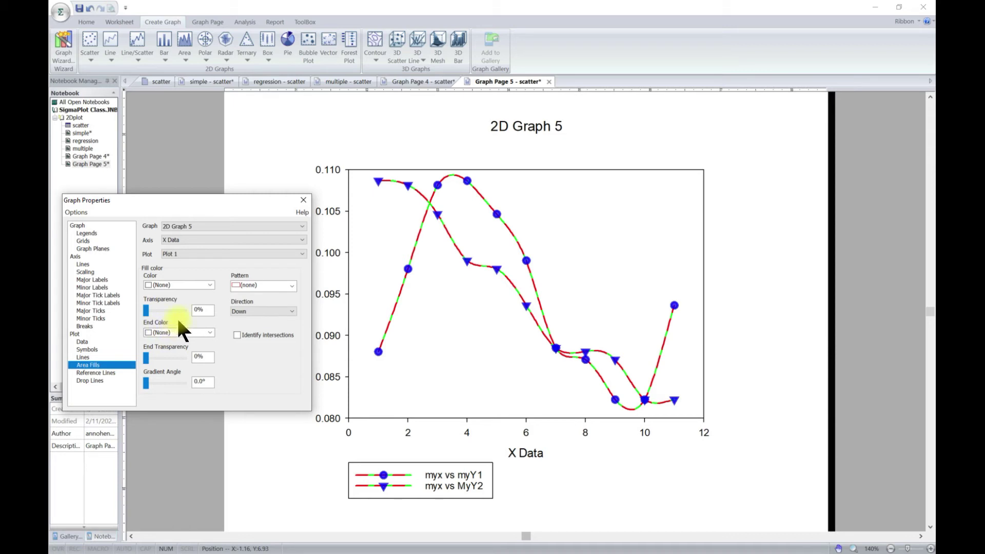
{"action": "left_click", "coordinate": [210, 284]}
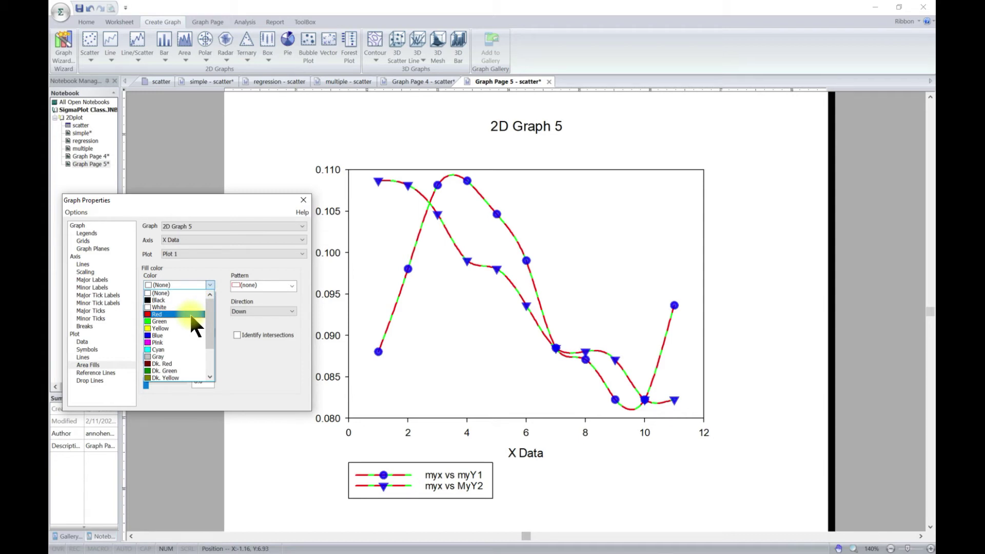
{"action": "left_click", "coordinate": [172, 348]}
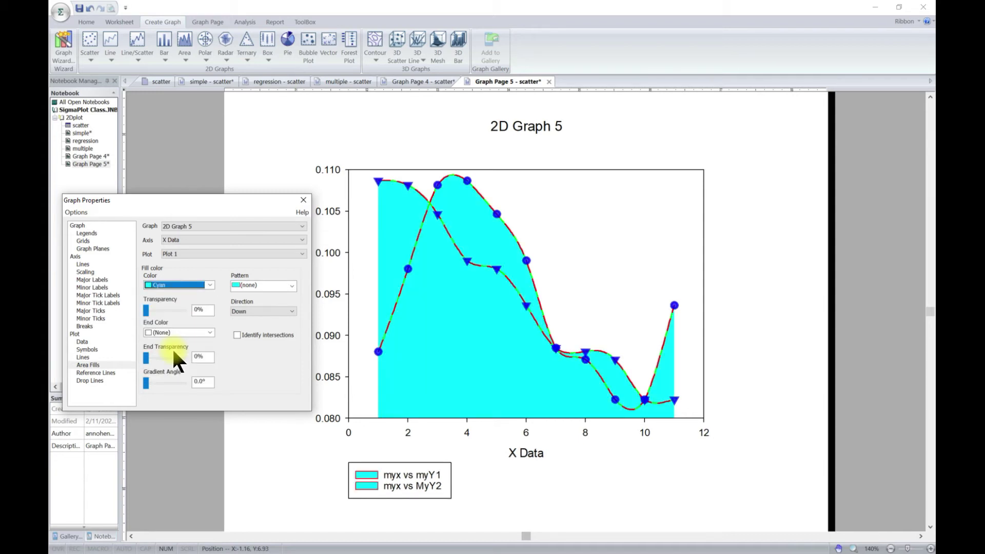
{"action": "left_click", "coordinate": [293, 286]}
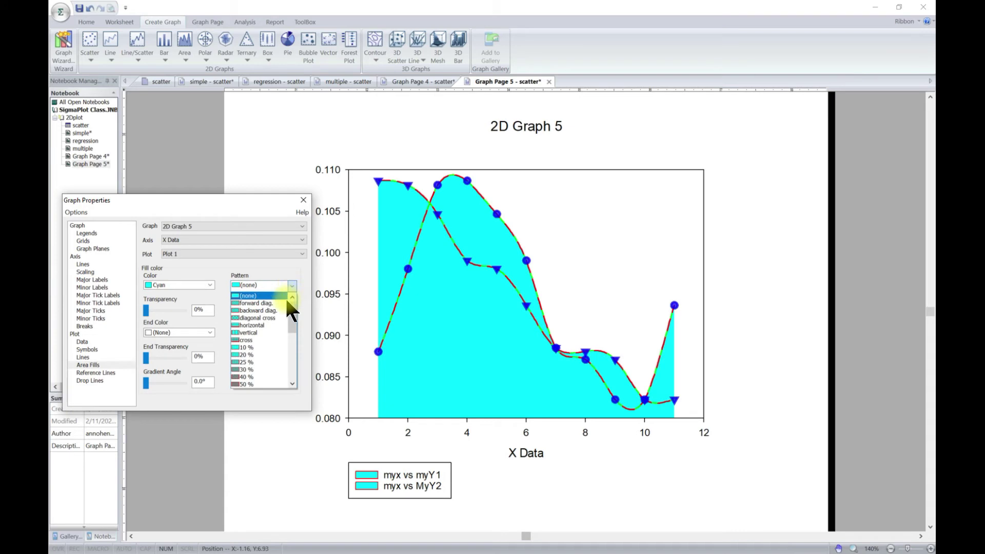
{"action": "left_click", "coordinate": [273, 310]}
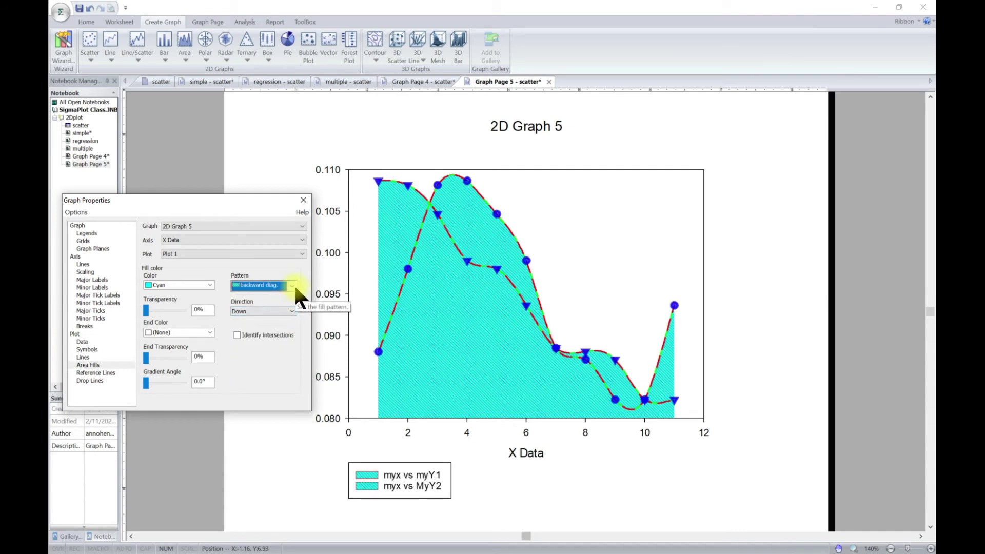
Try the Up, Left and Right directions for the plot's area fill
{"action": "left_click", "coordinate": [290, 312]}
{"action": "left_click", "coordinate": [282, 327]}
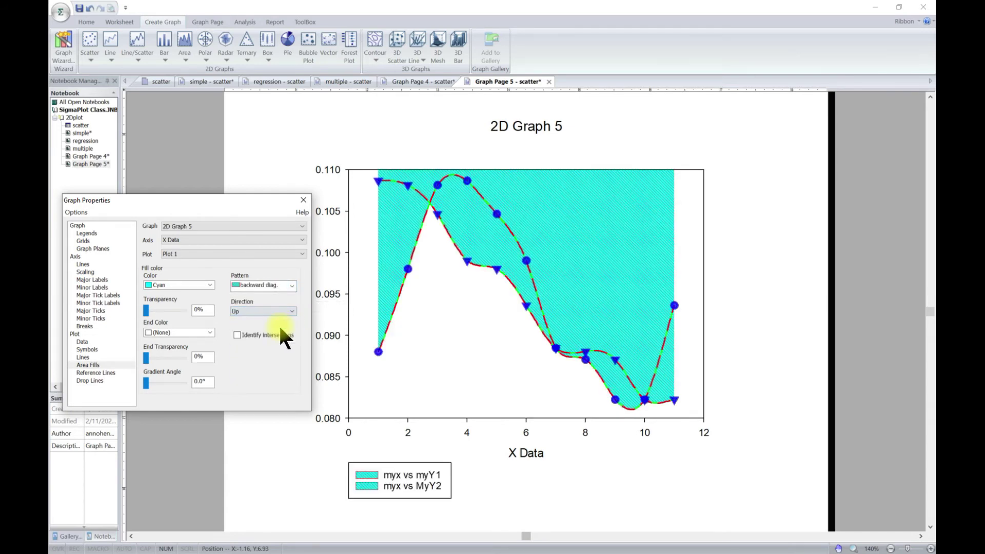
{"action": "left_click", "coordinate": [292, 310]}
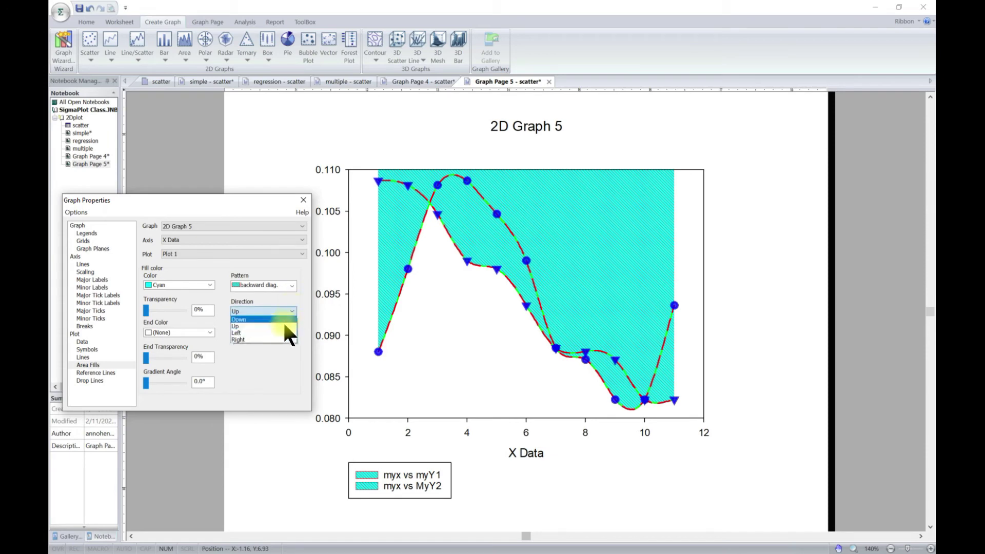
{"action": "left_click", "coordinate": [280, 334]}
{"action": "left_click", "coordinate": [292, 310]}
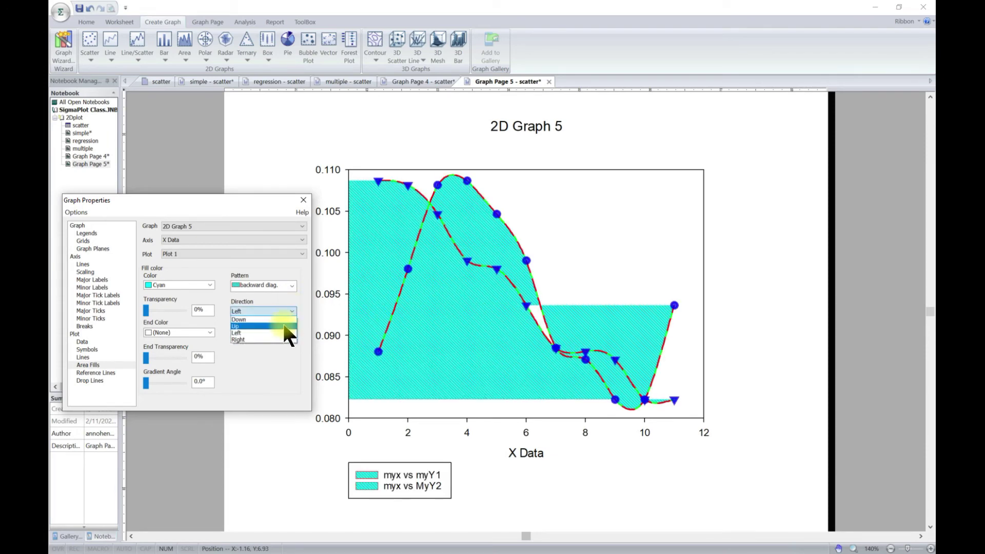
{"action": "left_click", "coordinate": [275, 340]}
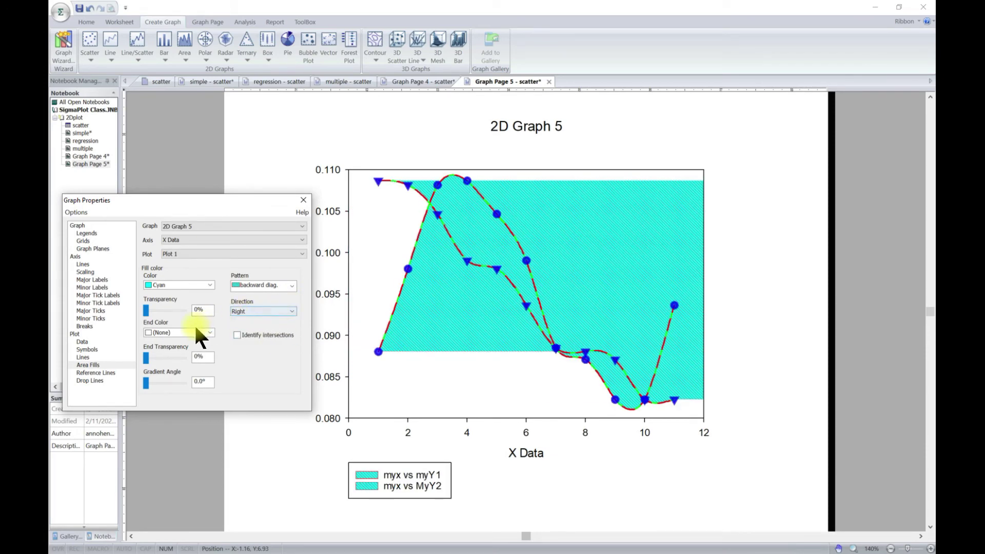
Set the area fill direction to Left and its gradient angle to 158.1°
{"action": "mouse_move", "coordinate": [146, 358]}
{"action": "left_mouse_down"}
{"action": "mouse_move", "coordinate": [160, 358]}
{"action": "mouse_move", "coordinate": [145, 358]}
{"action": "left_mouse_up"}
{"action": "left_click", "coordinate": [292, 311]}
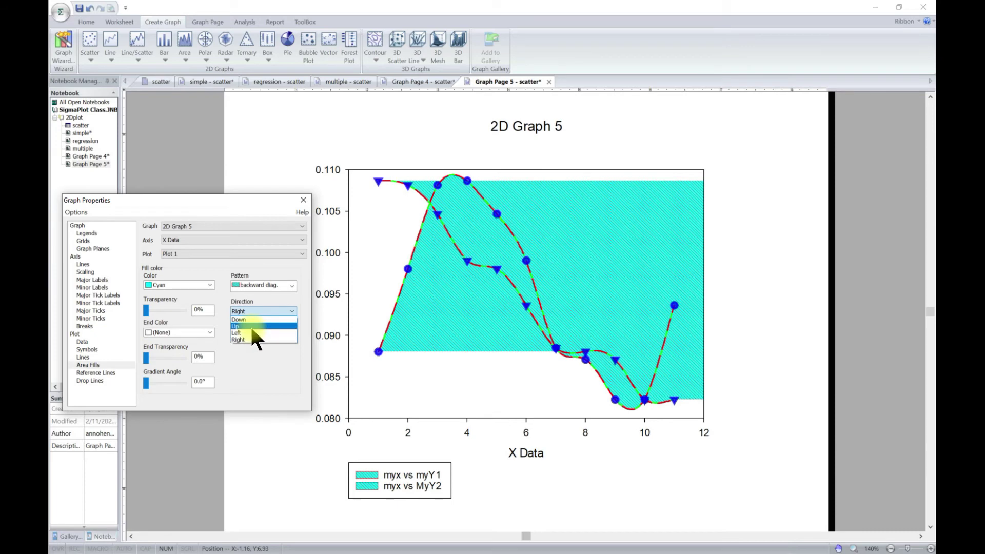
{"action": "left_click", "coordinate": [252, 332]}
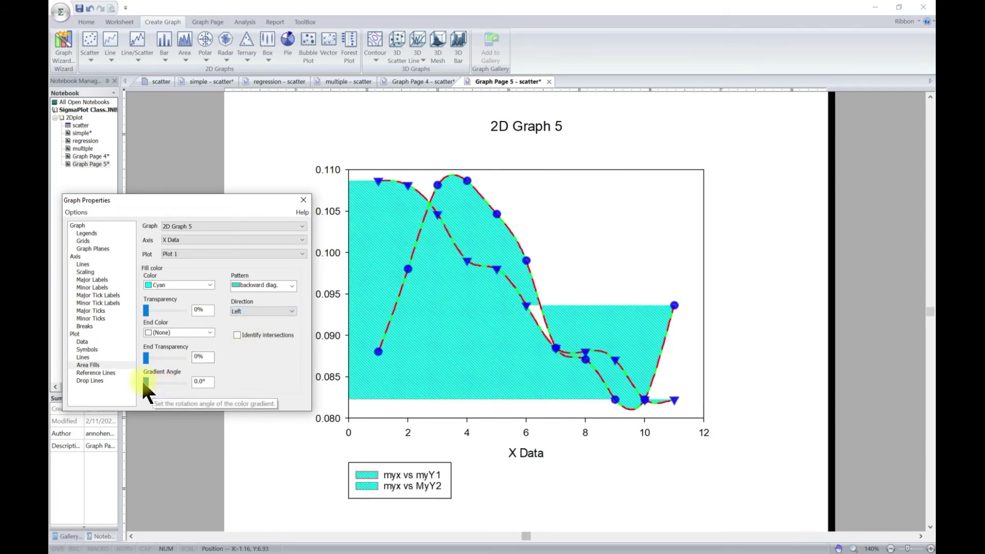
{"action": "left_click_drag", "start_coordinate": [155, 383], "coordinate": [162, 386]}
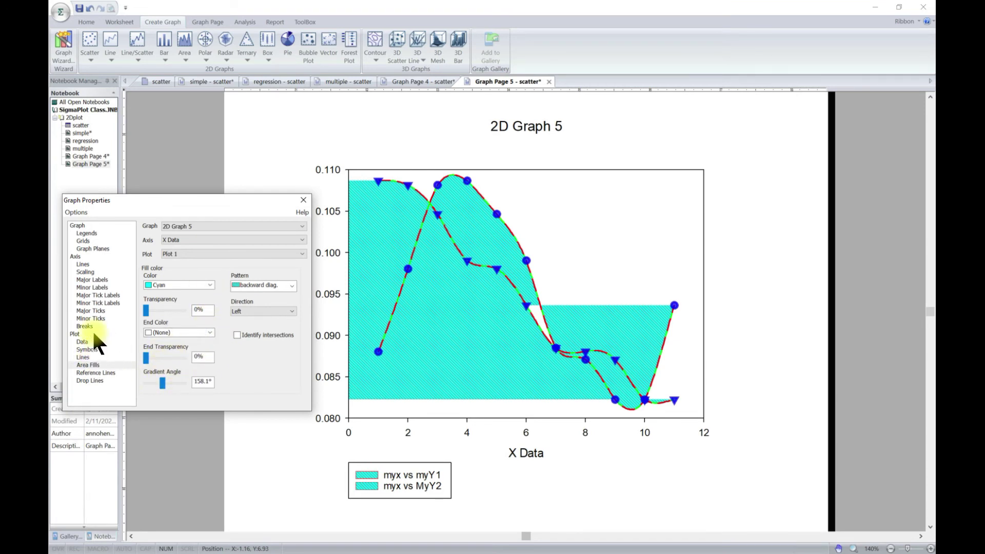
Show the Mean reference line on the plot and set the reference line layering to In Front
{"action": "left_click", "coordinate": [94, 373]}
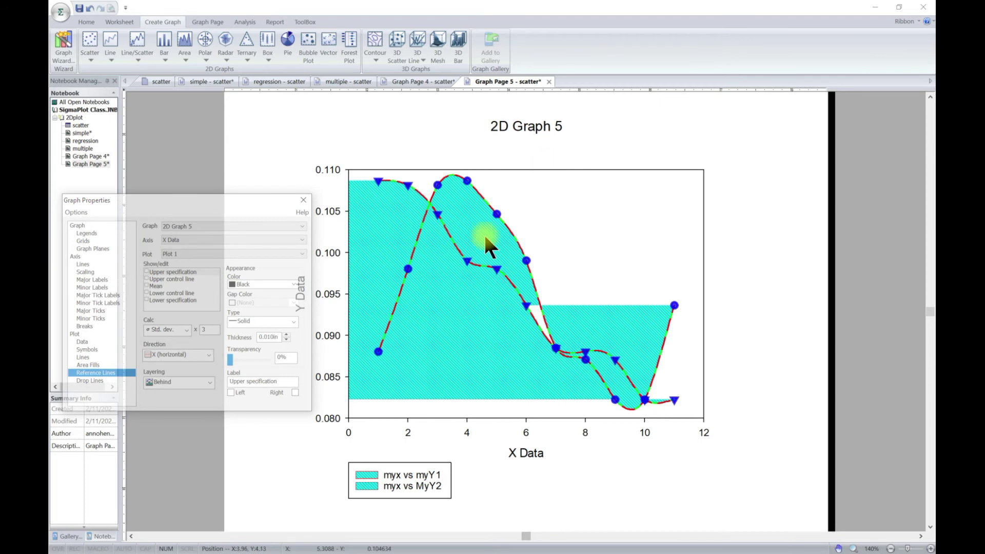
{"action": "left_click", "coordinate": [147, 285]}
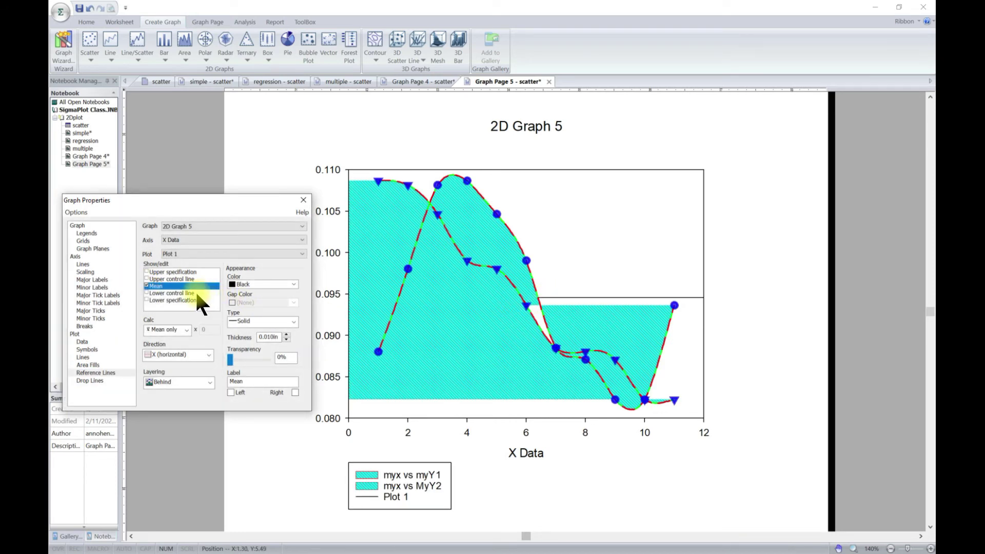
{"action": "left_click", "coordinate": [207, 381]}
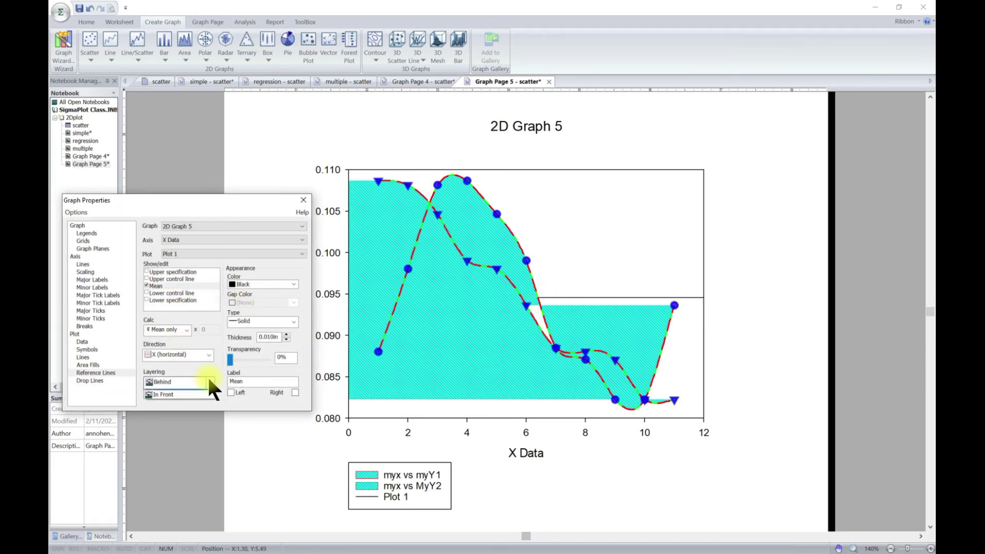
{"action": "left_click", "coordinate": [187, 399]}
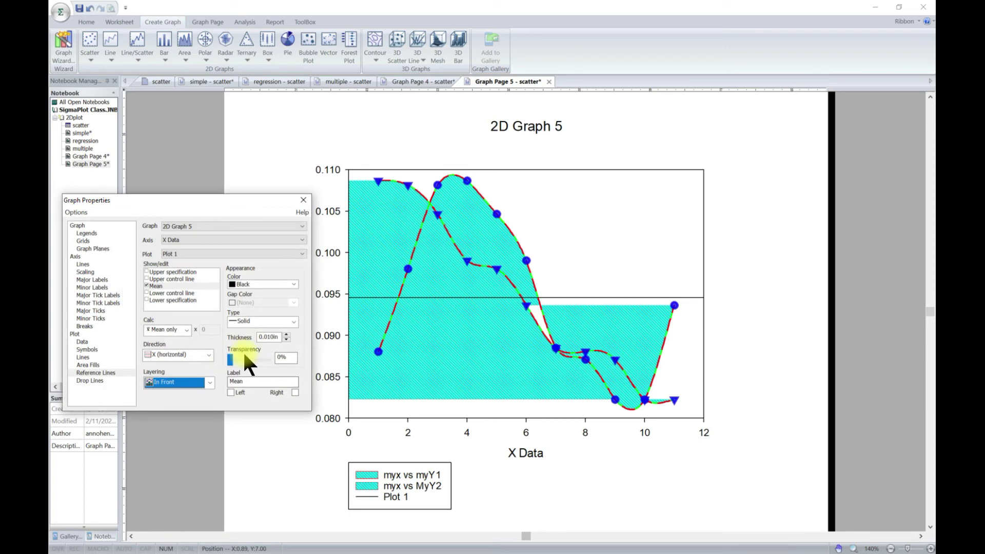
Try the lower specification and lower control reference lines, remove them, and show the upper control line
{"action": "left_click", "coordinate": [147, 300]}
{"action": "left_click", "coordinate": [147, 293]}
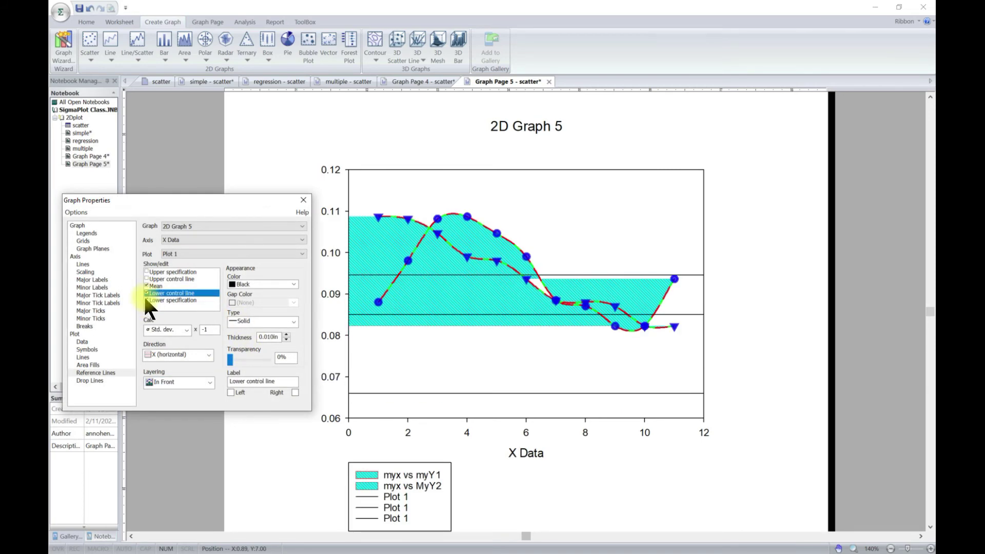
{"action": "left_click", "coordinate": [147, 299]}
{"action": "left_click", "coordinate": [147, 293]}
{"action": "left_click", "coordinate": [147, 279]}
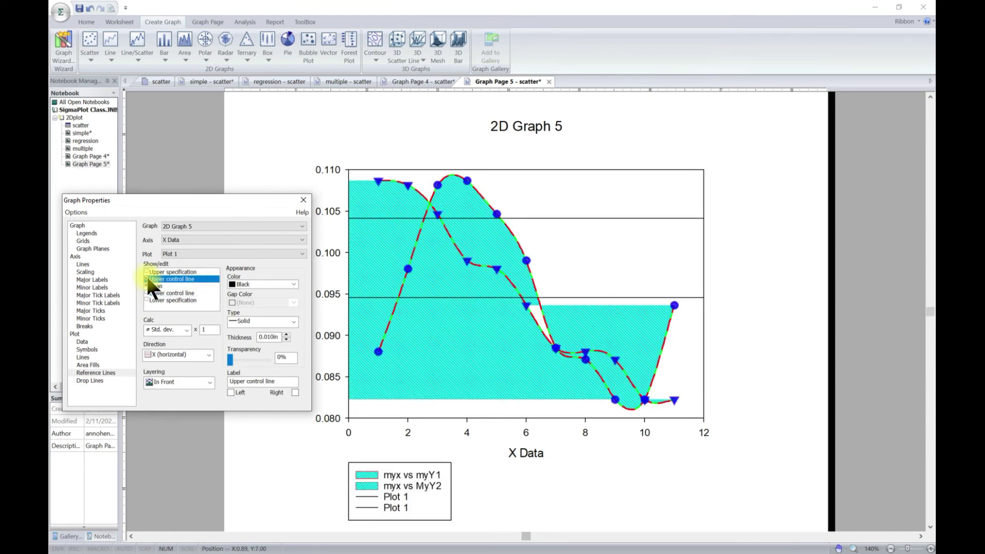
{"action": "left_click", "coordinate": [146, 279]}
{"action": "left_click", "coordinate": [147, 281]}
Add both vertical and horizontal drop lines from the data points to the axes
{"action": "left_click", "coordinate": [91, 380]}
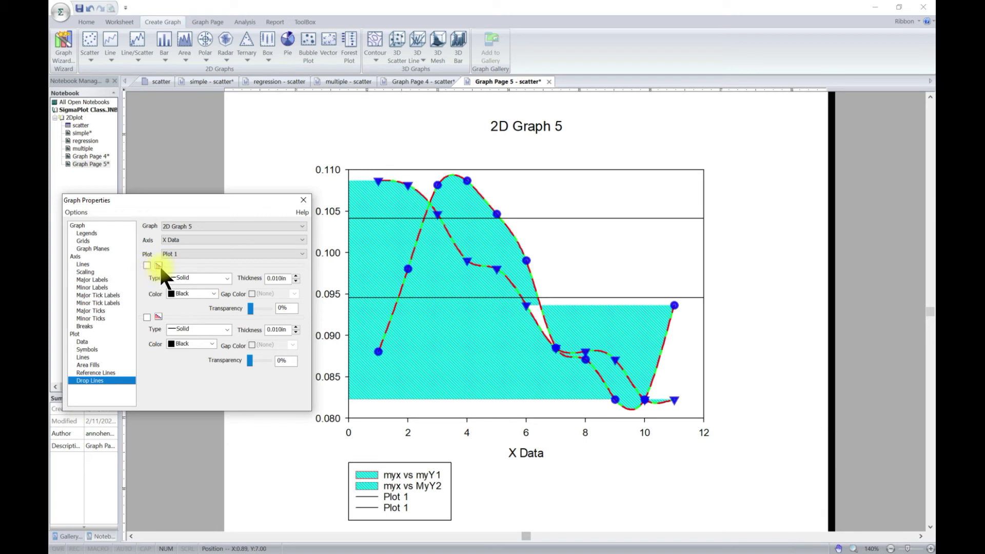
{"action": "left_click", "coordinate": [145, 265]}
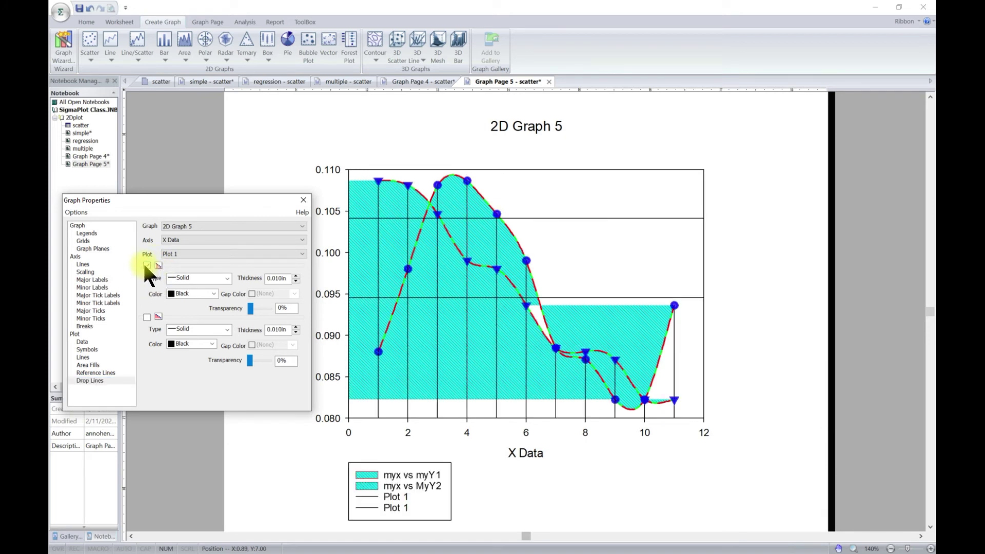
{"action": "mouse_move", "coordinate": [376, 349]}
{"action": "left_click", "coordinate": [148, 317]}
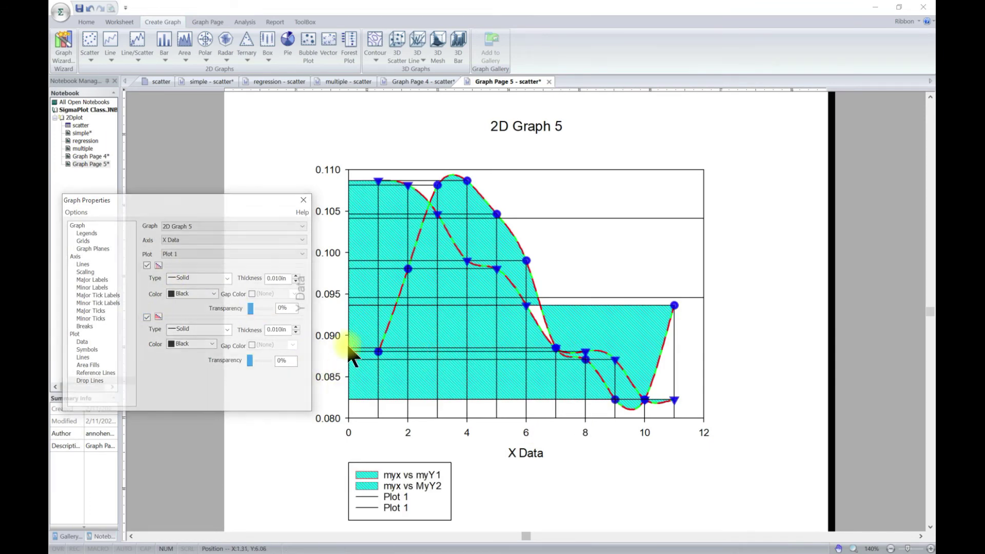
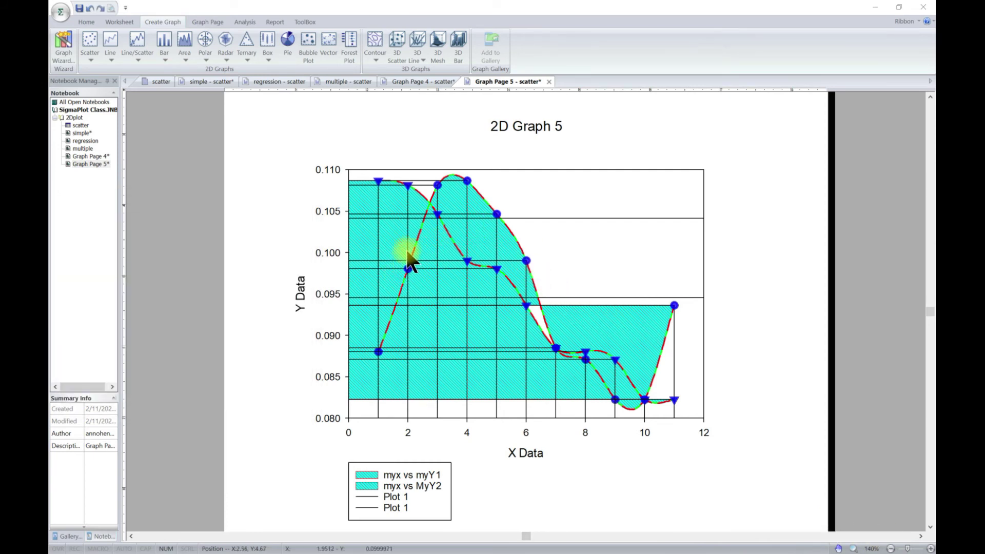
Try coloring the horizontal drop lines purple, and undo all the formatting applied to the plot
{"action": "left_click", "coordinate": [467, 262]}
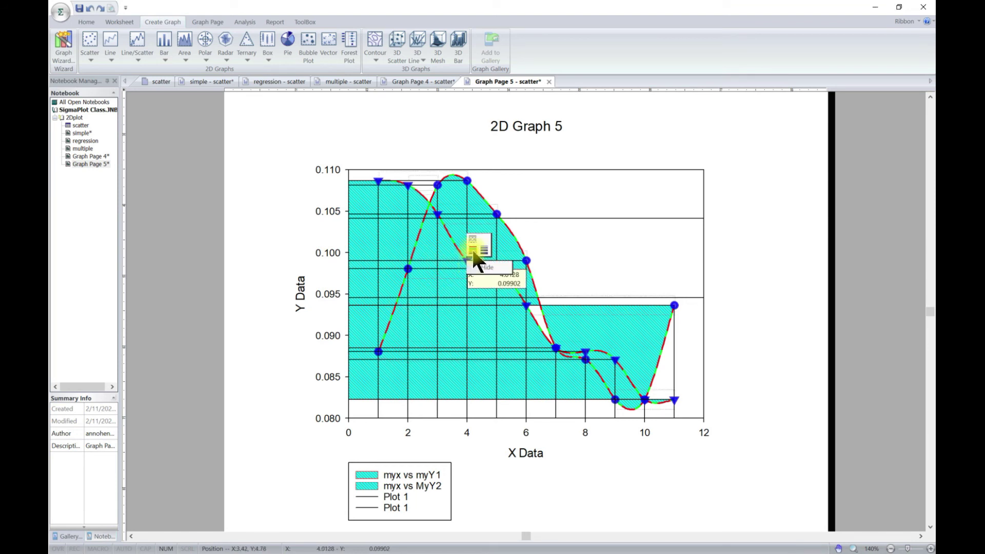
{"action": "left_click", "coordinate": [473, 251]}
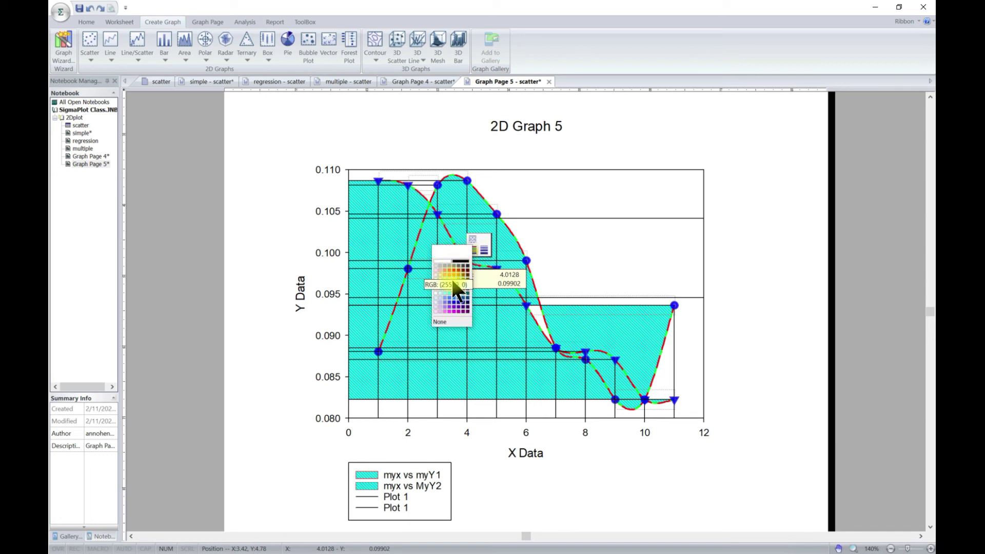
{"action": "left_click", "coordinate": [455, 311]}
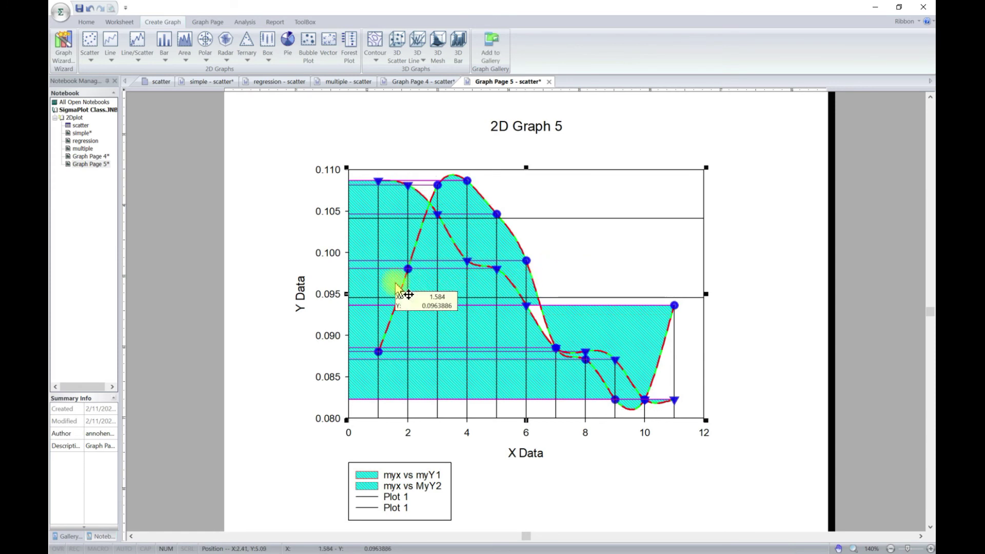
{"action": "key", "text": "ctrl+z"}
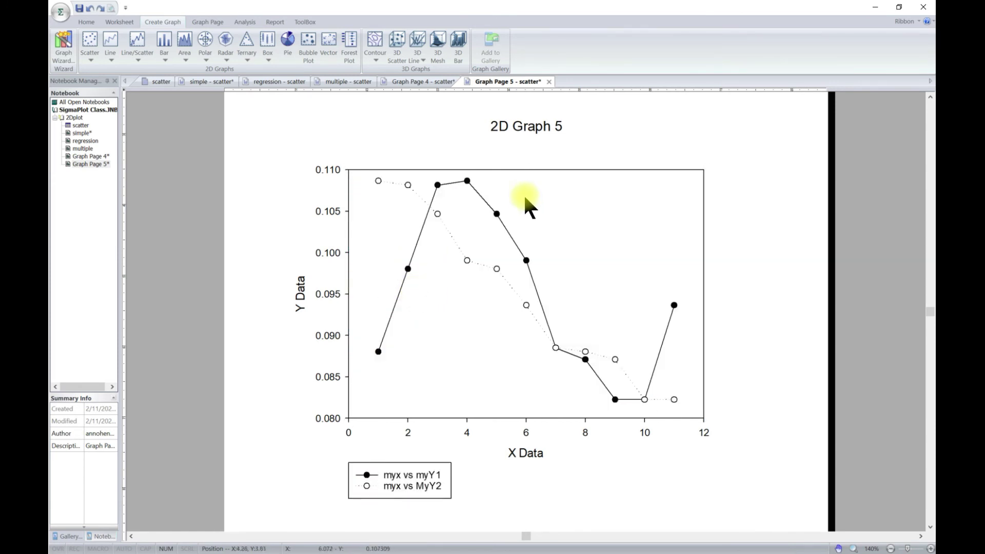
Try diamond symbols for the myx vs MyY2 data points, and change them to x-shaped symbols
{"action": "right_click", "coordinate": [467, 260]}
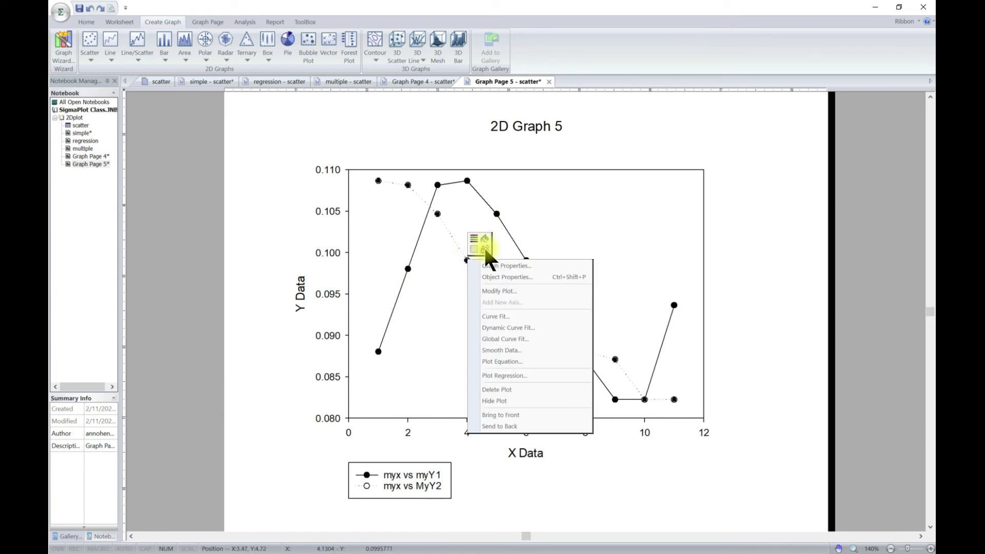
{"action": "left_click", "coordinate": [484, 247]}
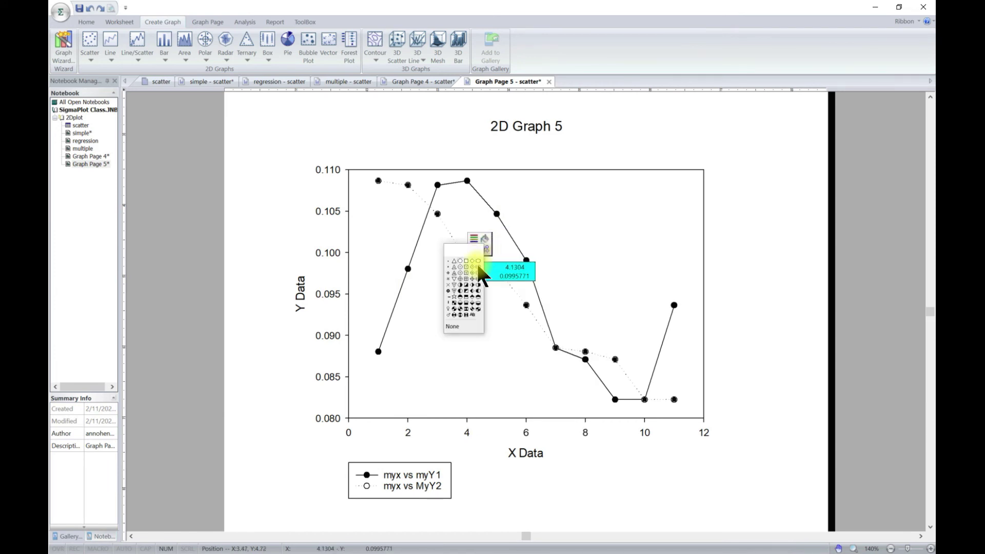
{"action": "left_click", "coordinate": [474, 261]}
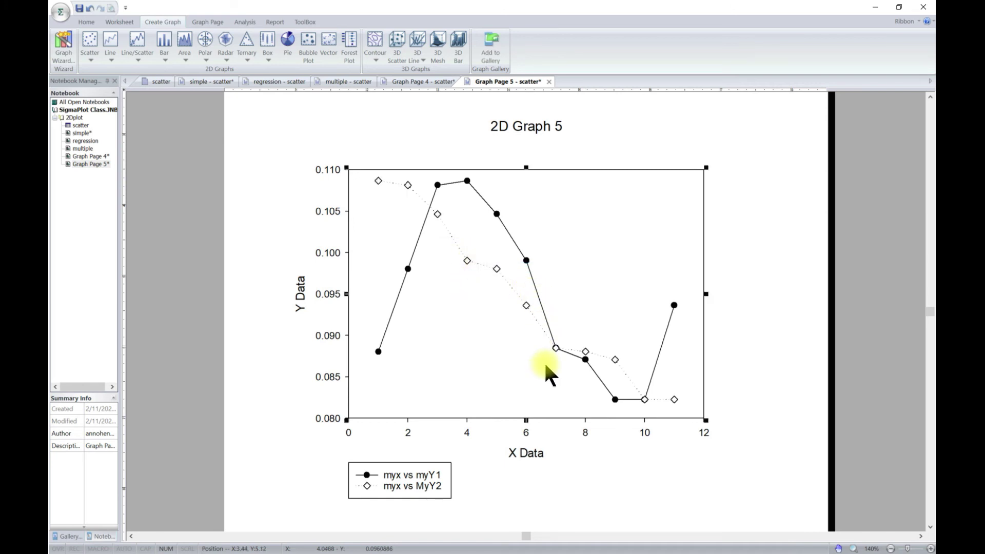
{"action": "left_click", "coordinate": [438, 214]}
{"action": "right_click", "coordinate": [438, 218]}
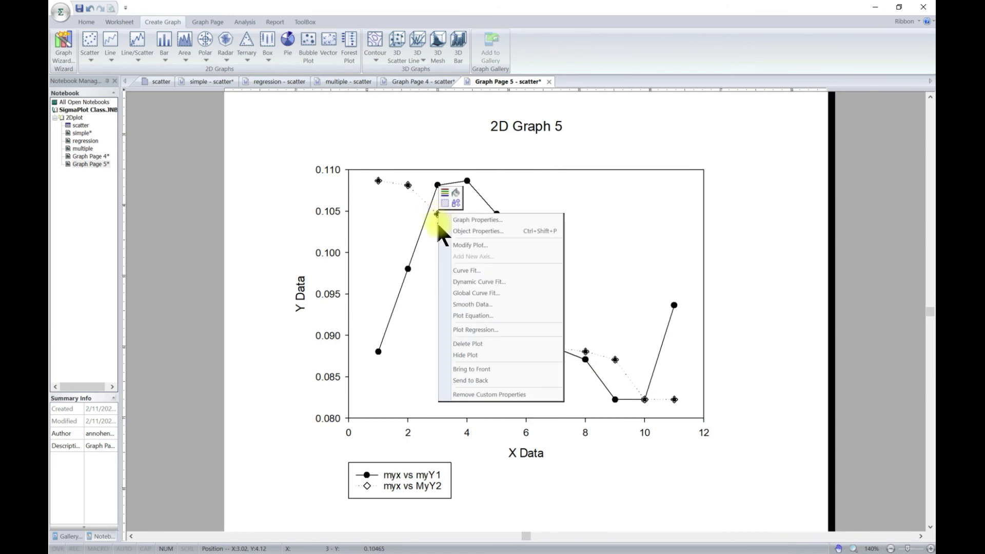
{"action": "left_click", "coordinate": [455, 202]}
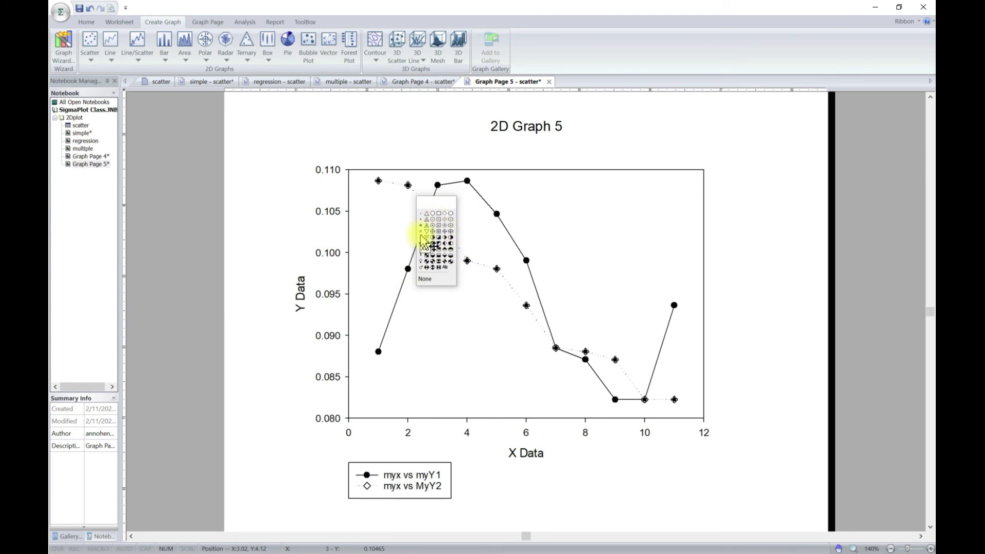
{"action": "left_click", "coordinate": [421, 236]}
{"action": "left_click", "coordinate": [468, 308]}
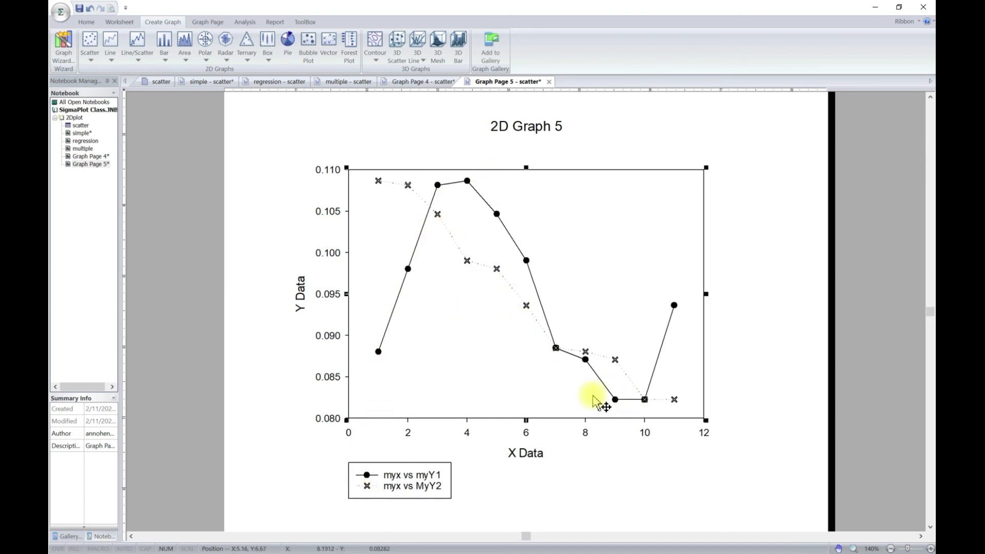
Color the outlines of the myx vs myY1 circle symbols red
{"action": "mouse_move", "coordinate": [510, 227]}
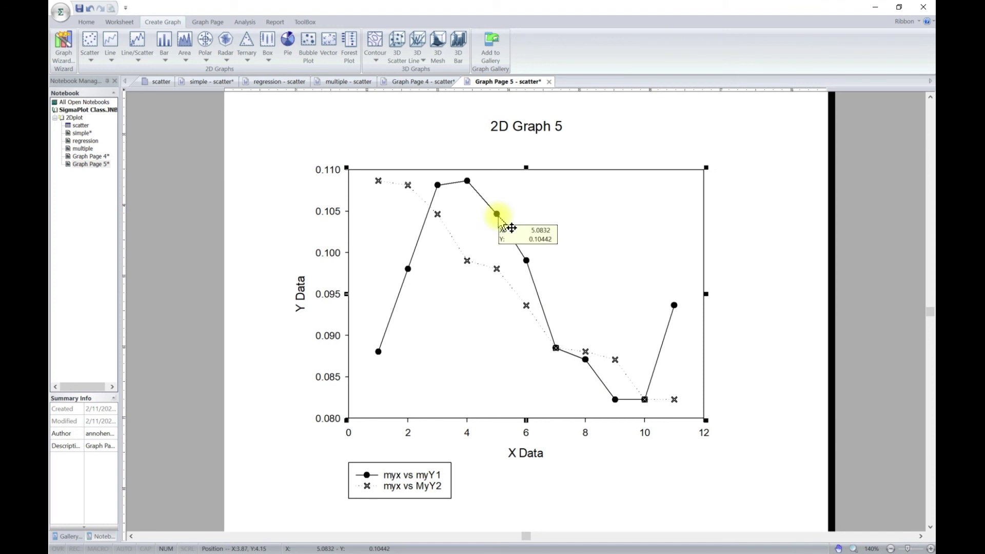
{"action": "right_click", "coordinate": [498, 214]}
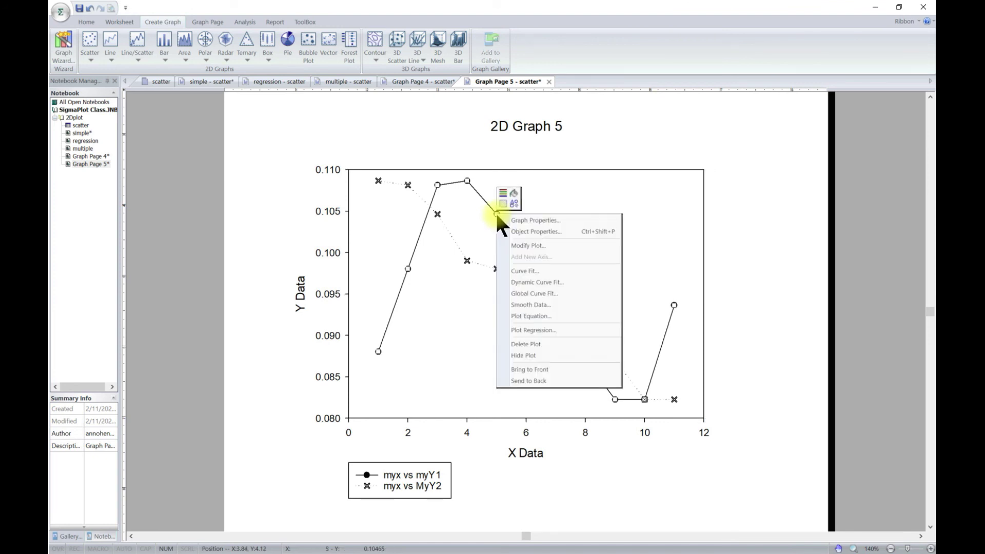
{"action": "left_click", "coordinate": [509, 195]}
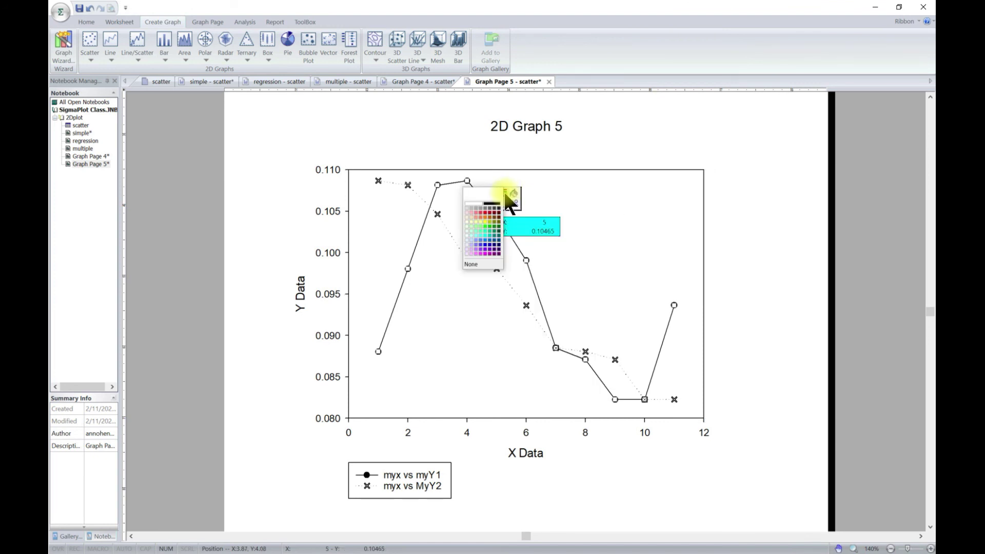
{"action": "left_click", "coordinate": [486, 216]}
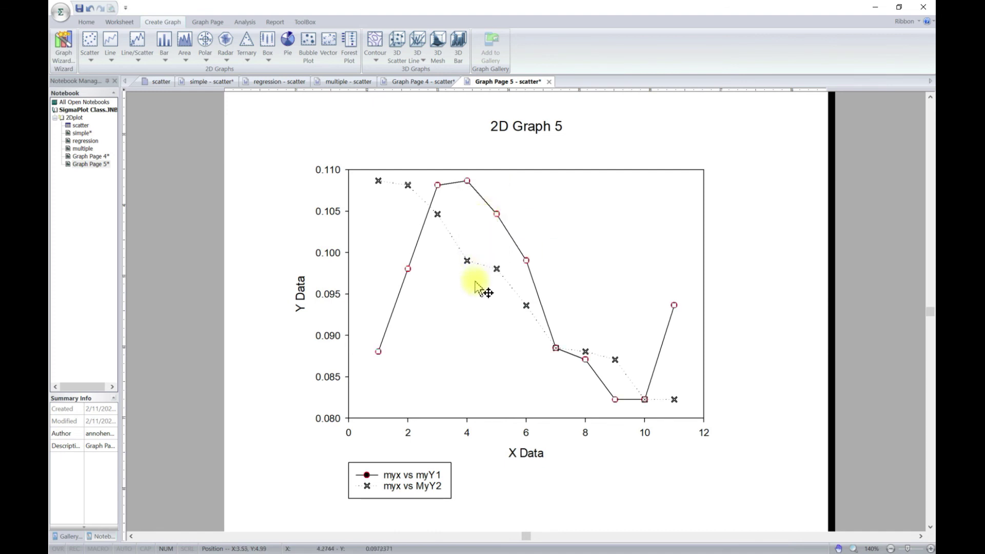
{"action": "left_click", "coordinate": [468, 329]}
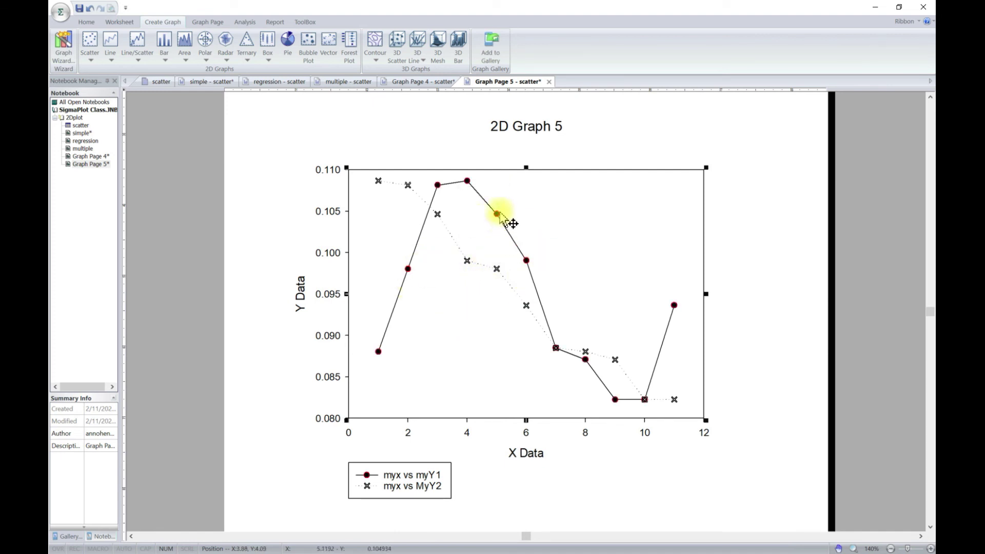
Fill the myx vs myY1 circle symbols with dark red
{"action": "right_click", "coordinate": [497, 216]}
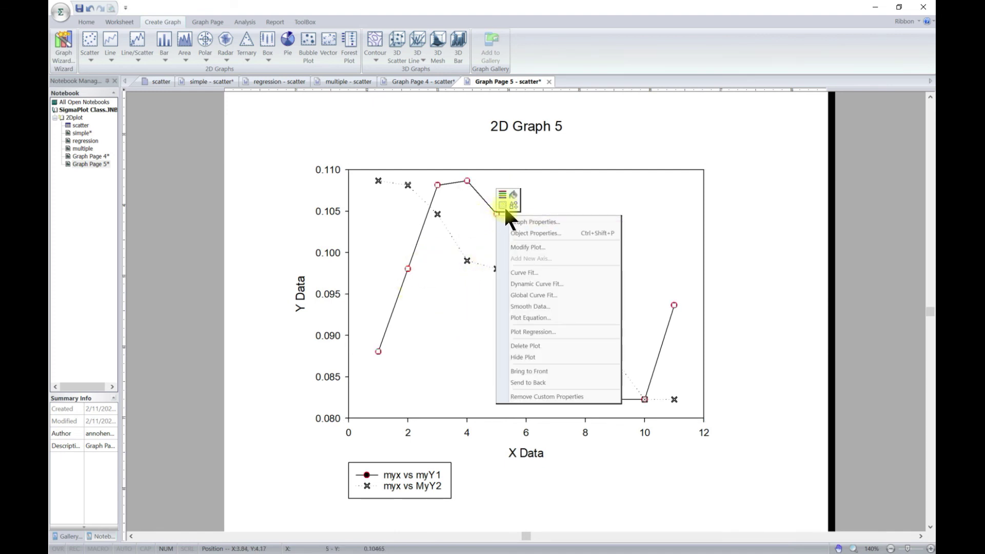
{"action": "left_click", "coordinate": [510, 196]}
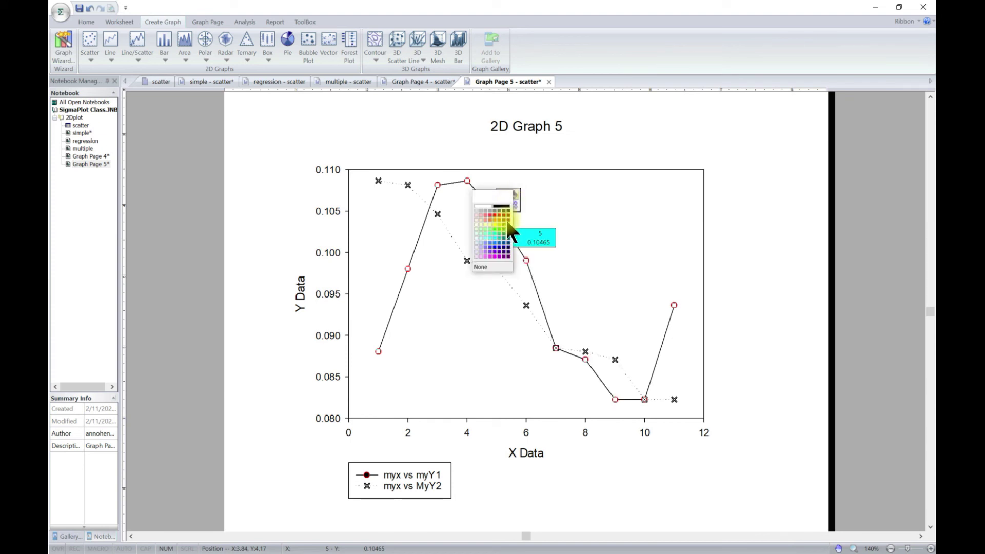
{"action": "left_click", "coordinate": [507, 217]}
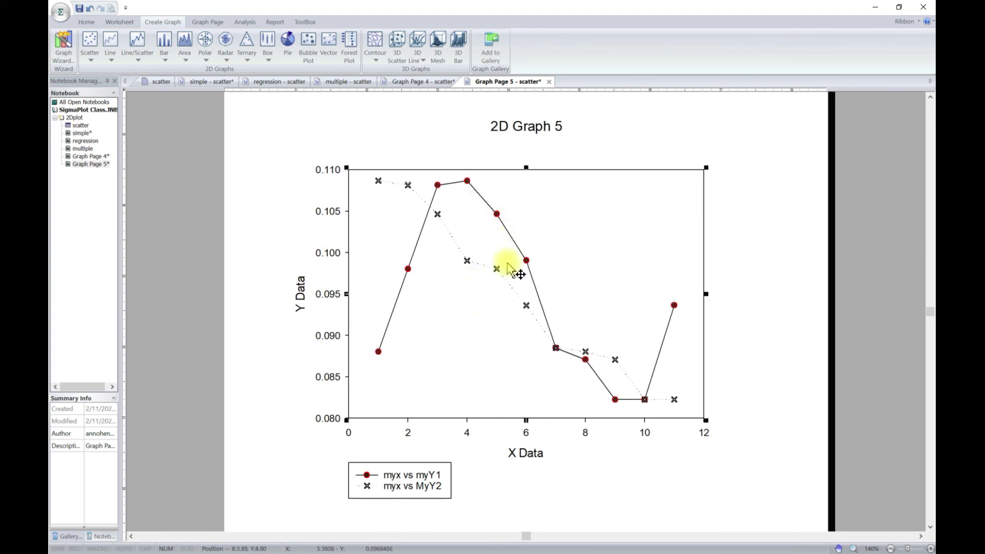
{"action": "key", "text": "Escape"}
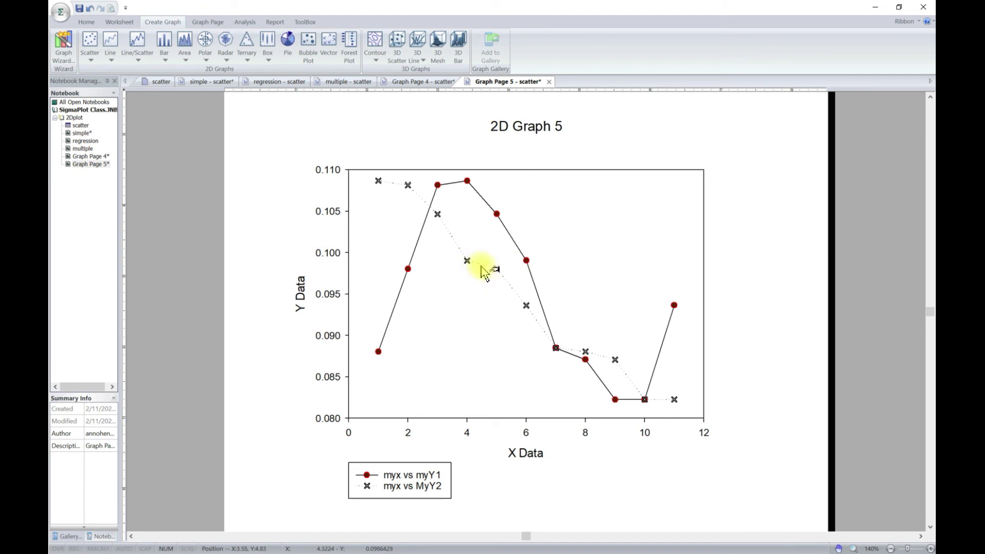
Change the line type of the myx vs myY1 plot to dashed
{"action": "right_click", "coordinate": [484, 273]}
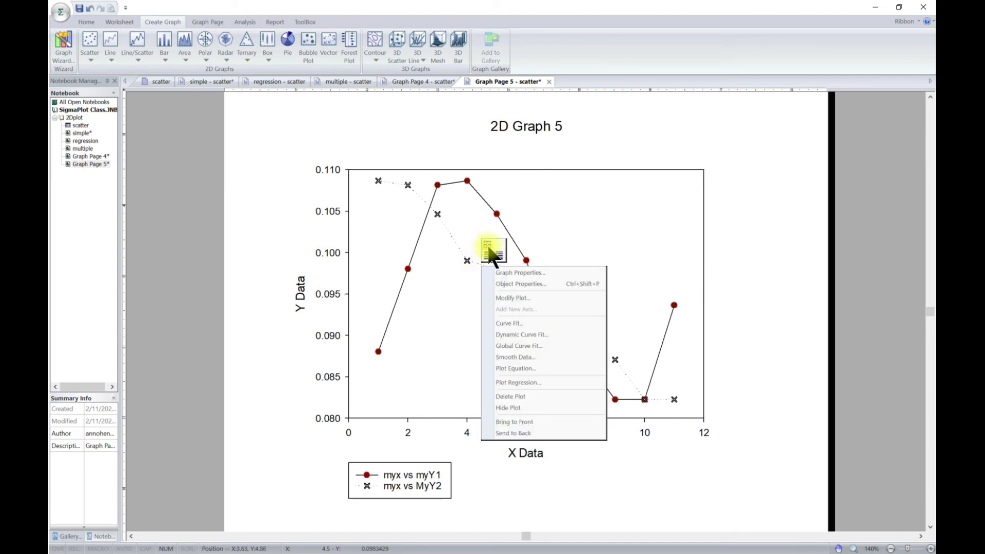
{"action": "left_click", "coordinate": [467, 300]}
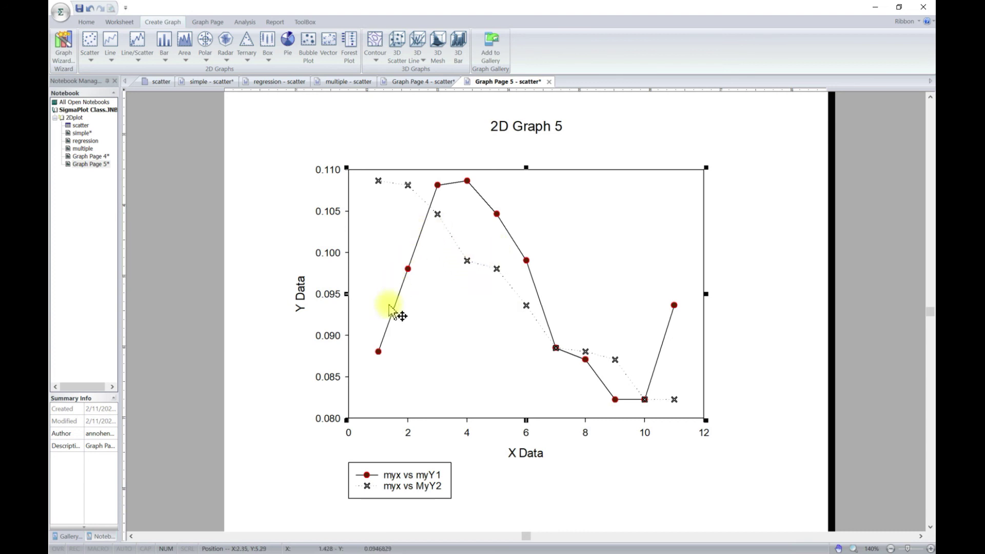
{"action": "right_click", "coordinate": [513, 240]}
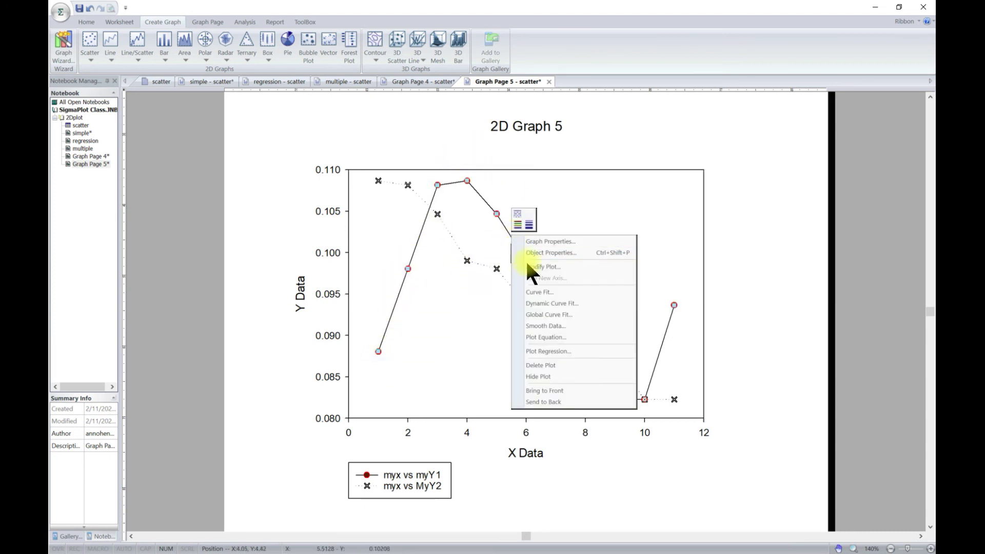
{"action": "left_click", "coordinate": [517, 225]}
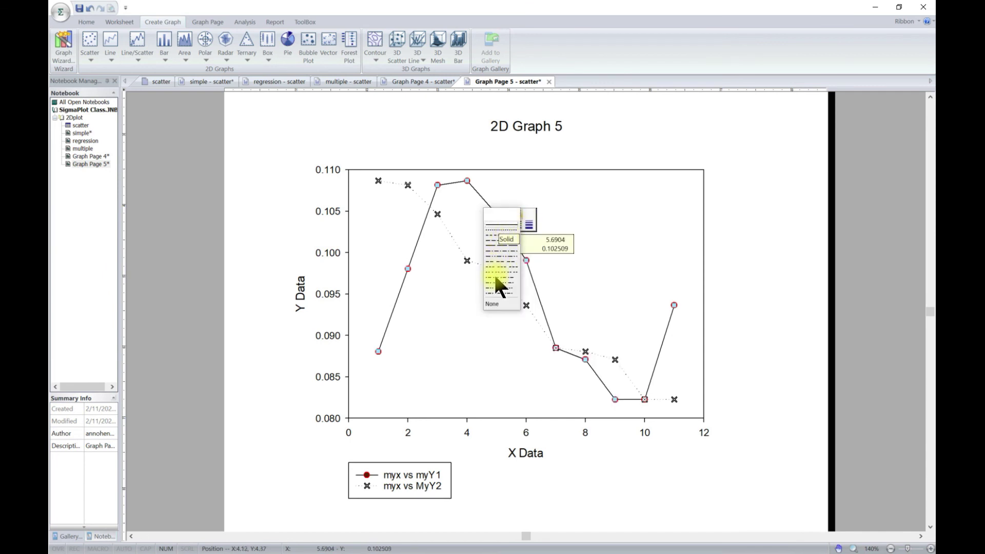
{"action": "left_click", "coordinate": [489, 234]}
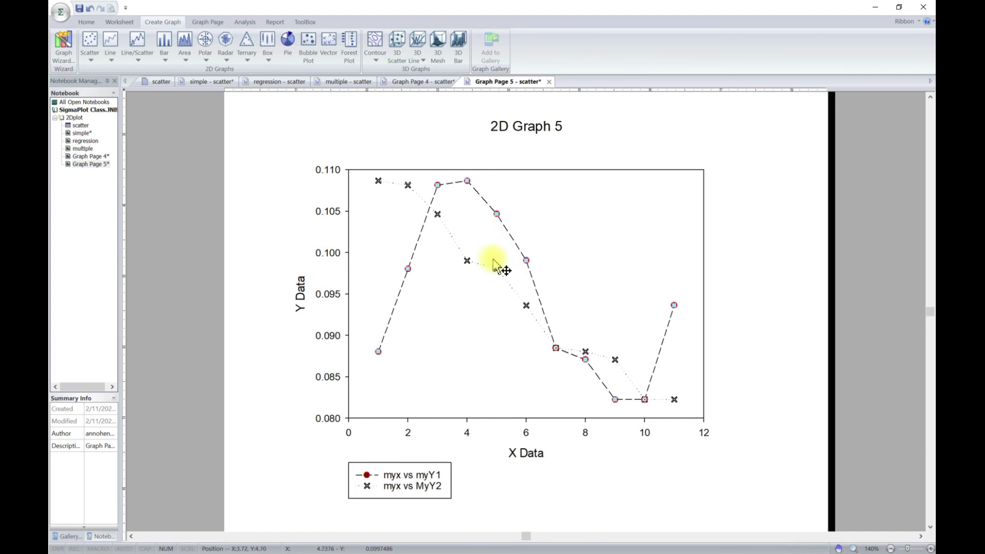
Make the dashed myx vs myY1 line much thicker
{"action": "right_click", "coordinate": [507, 233]}
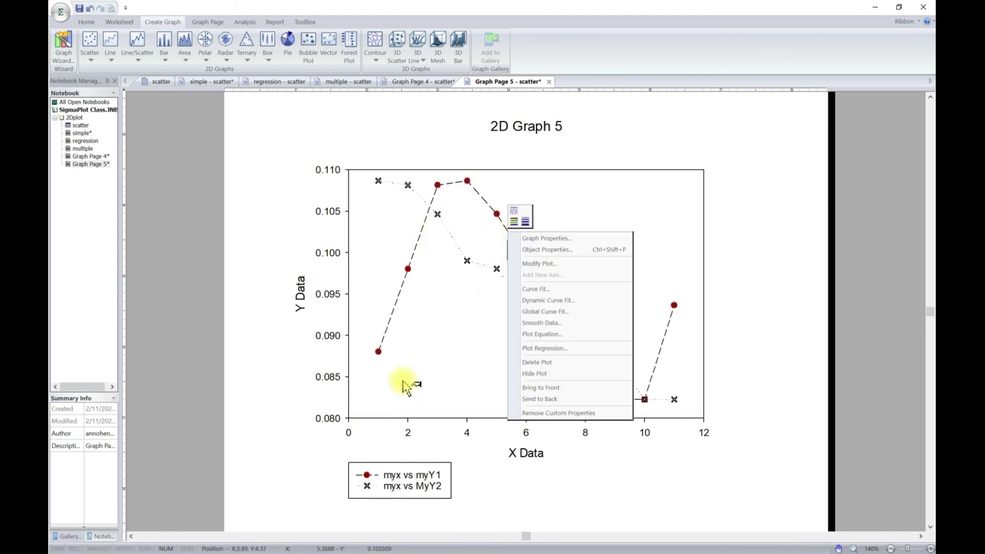
{"action": "left_click", "coordinate": [522, 220]}
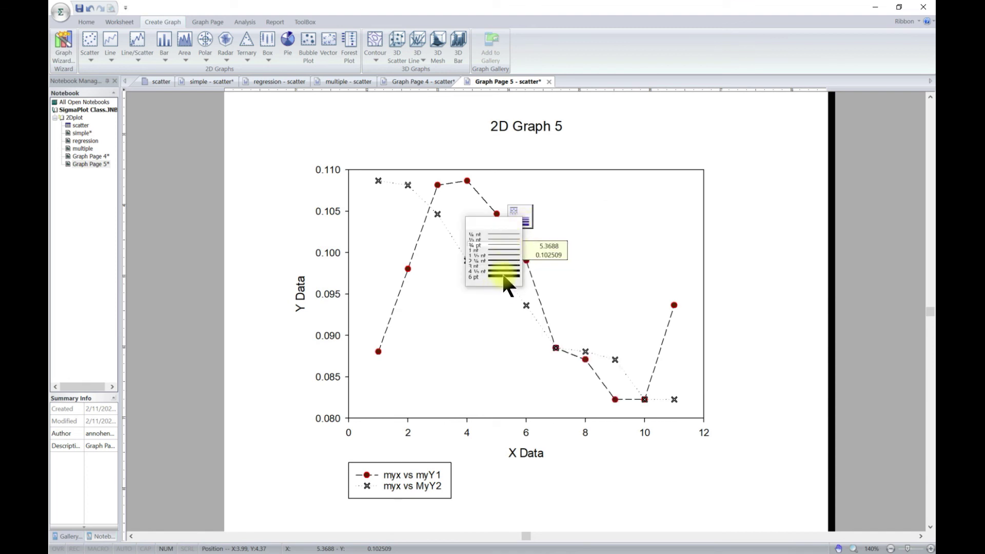
{"action": "left_click", "coordinate": [505, 268]}
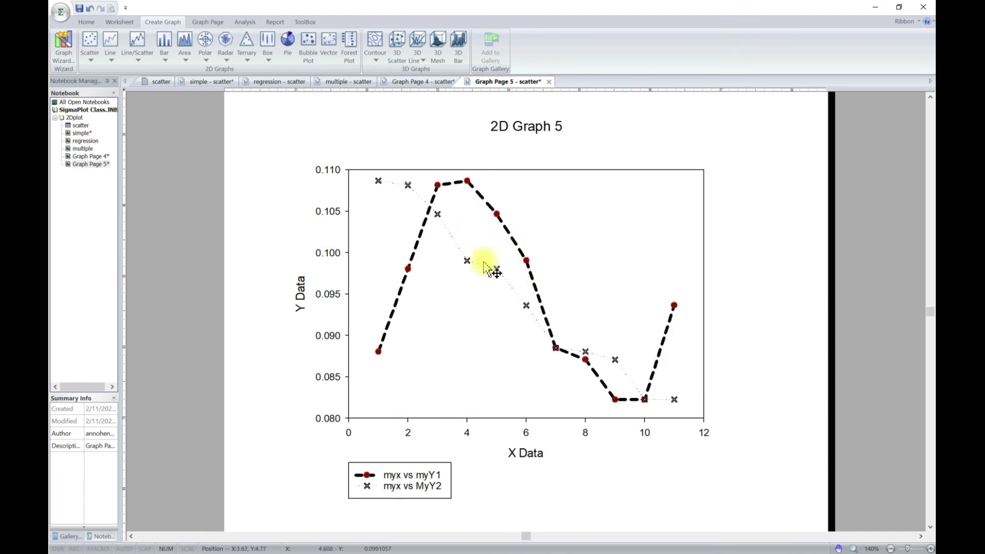
Thicken the dotted myx vs MyY2 line to make it as bold as the dashed line
{"action": "right_click", "coordinate": [485, 278]}
{"action": "left_click", "coordinate": [467, 272]}
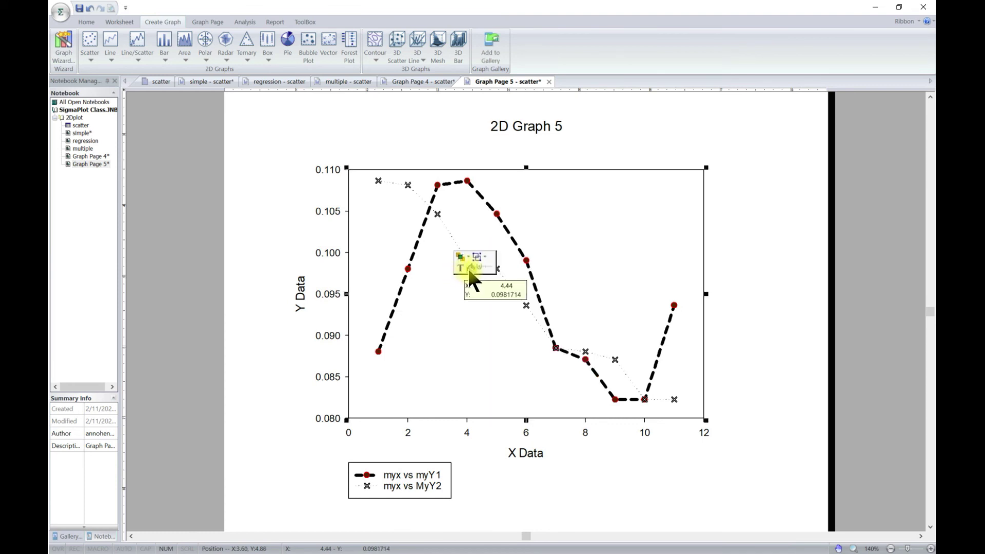
{"action": "right_click", "coordinate": [455, 243]}
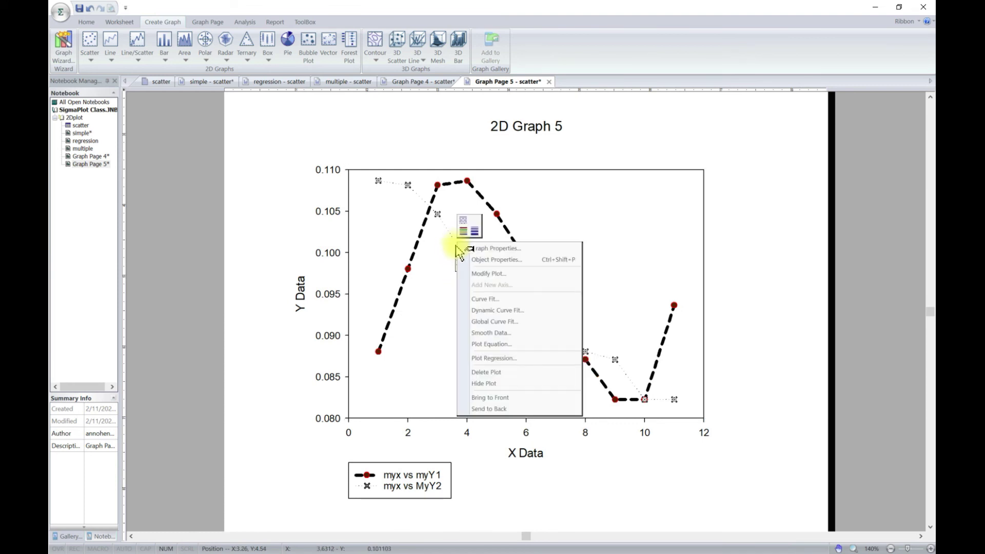
{"action": "left_click", "coordinate": [473, 230]}
{"action": "left_click", "coordinate": [472, 230]}
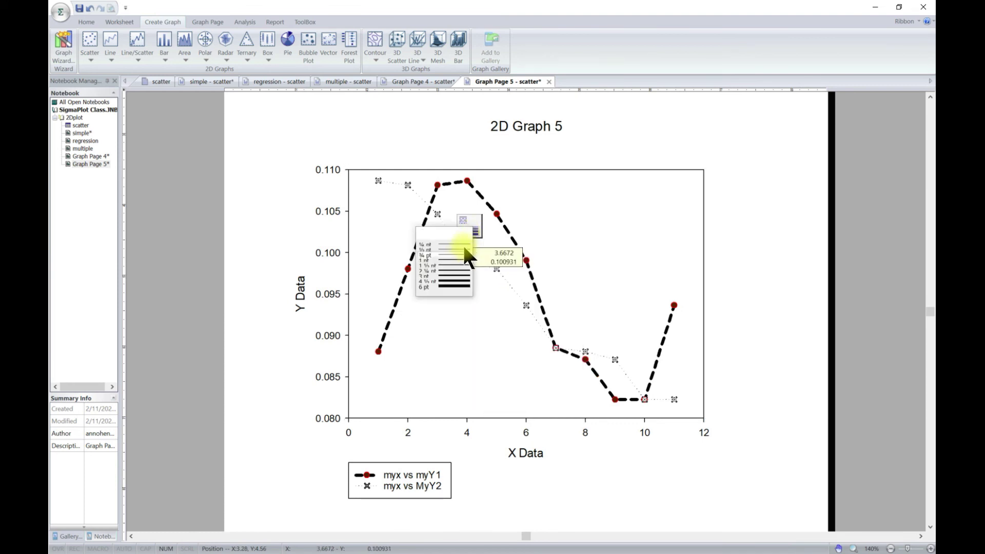
{"action": "left_click", "coordinate": [456, 278]}
{"action": "left_click", "coordinate": [485, 345]}
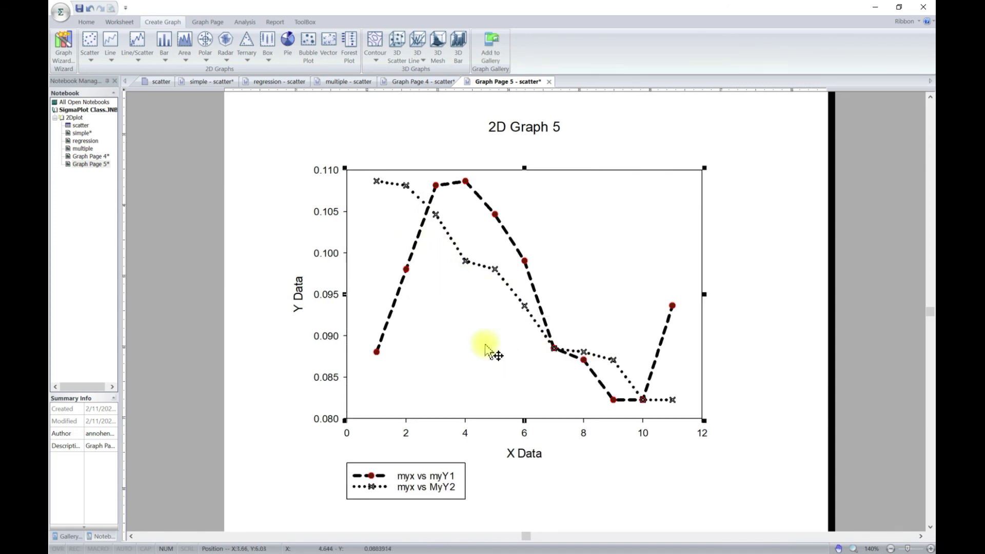